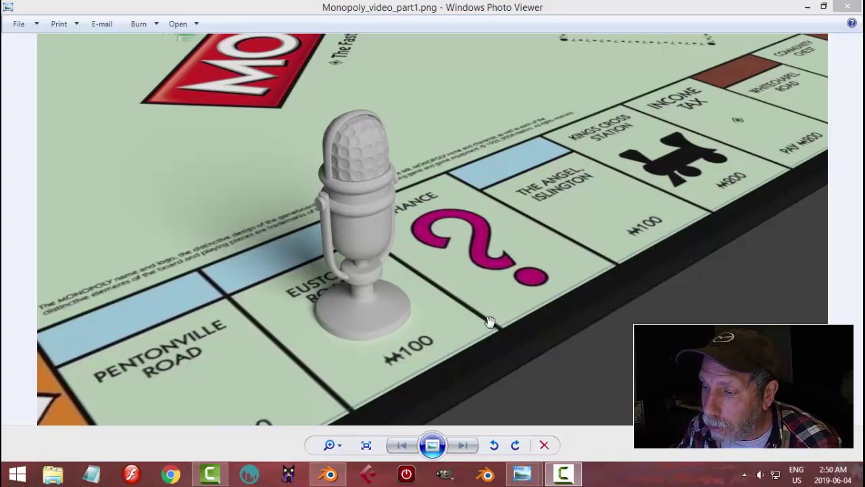
# Step: Switch to the Blender Monopoly scene and move the camera and the area lamp to layer 11
pyautogui.click(330, 474)
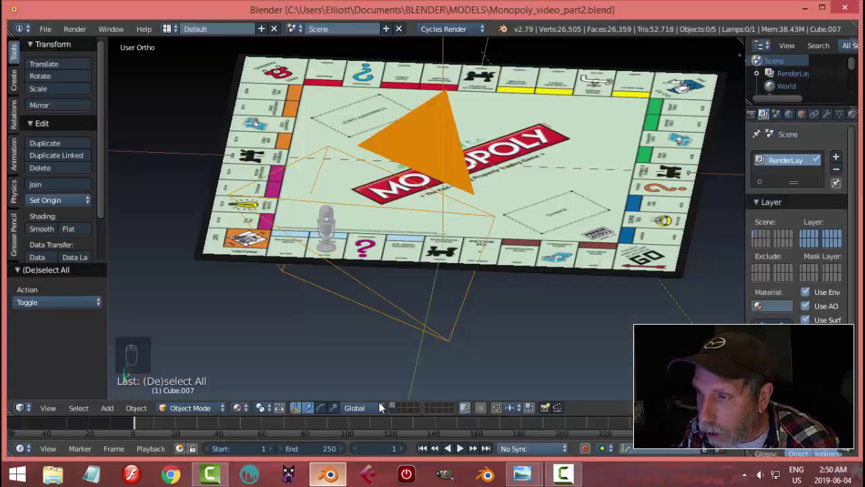
pyautogui.rightClick(464, 306)
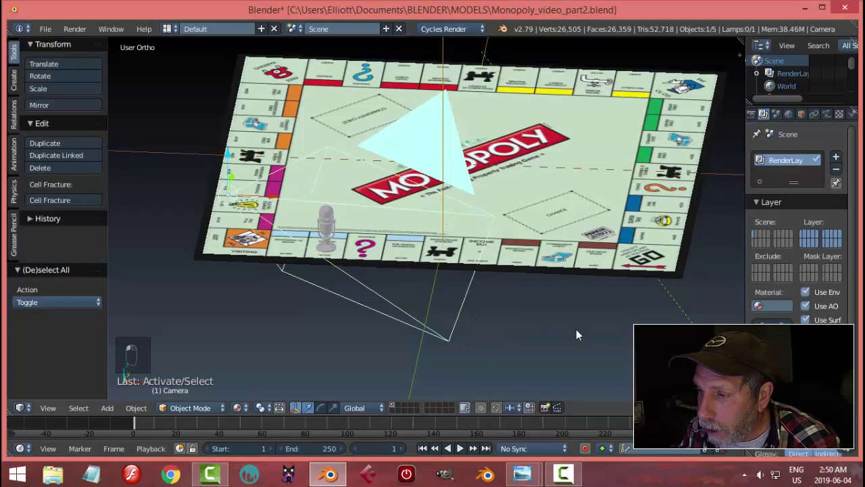
pyautogui.moveTo(598, 336); pyautogui.dragTo(584, 330, button='middle')
pyautogui.scroll(-3, 584, 330)
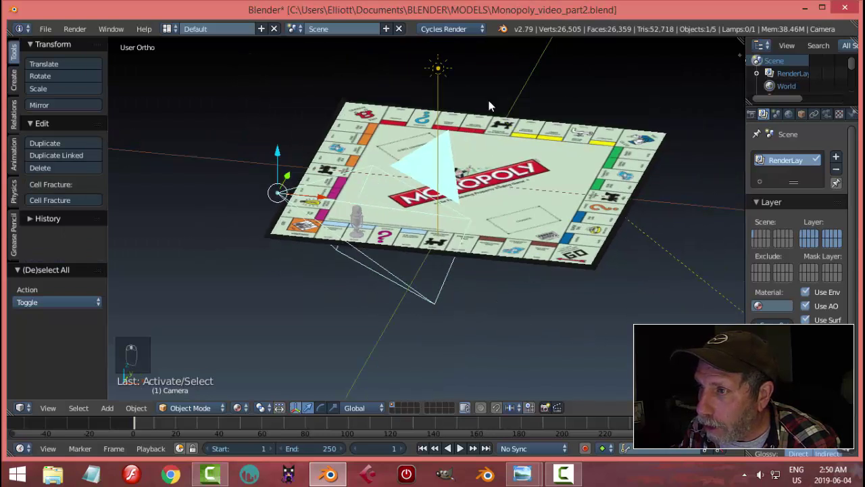
pyautogui.keyDown('shift'); pyautogui.rightClick(437, 70); pyautogui.keyUp('shift')
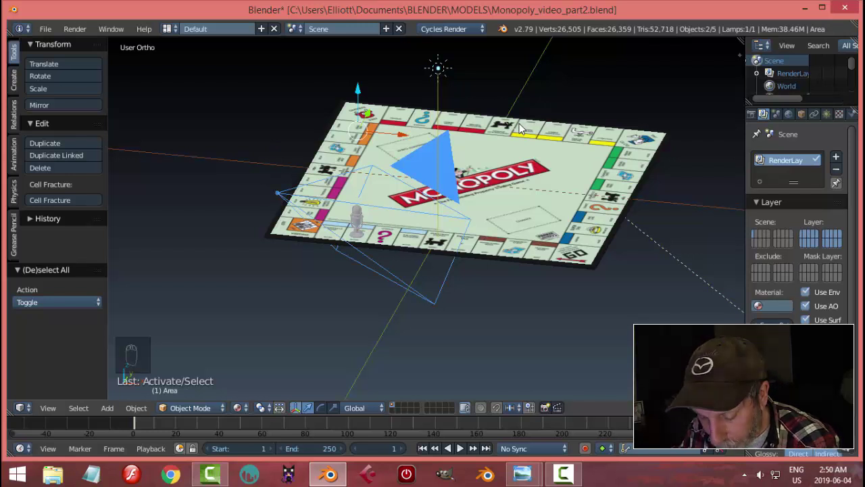
pyautogui.press('m')
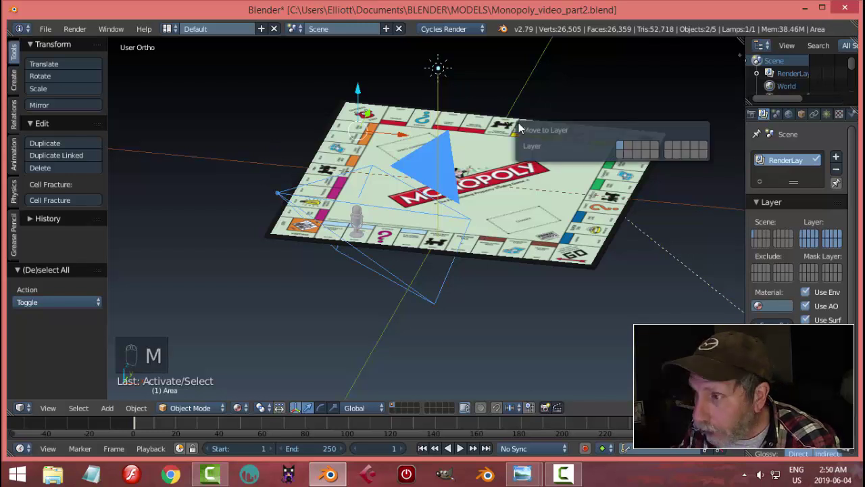
pyautogui.click(618, 155)
# Step: Deselect all objects, show only the empty second layer and centre the 3D cursor at the origin
pyautogui.moveTo(443, 280); pyautogui.dragTo(441, 271, button='middle')
pyautogui.press('a')
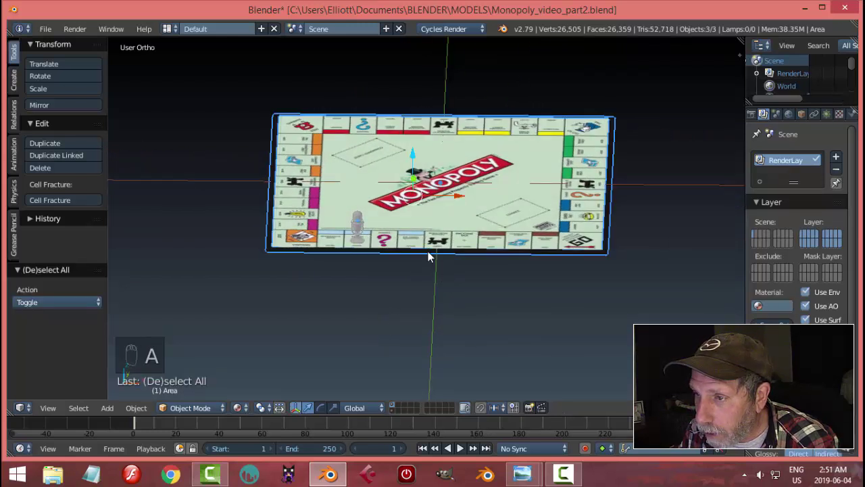
pyautogui.rightClick(358, 218)
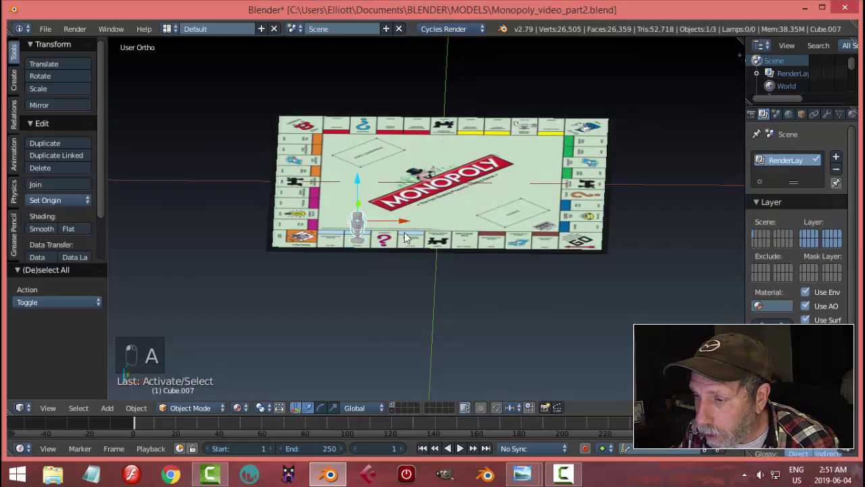
pyautogui.press('a')
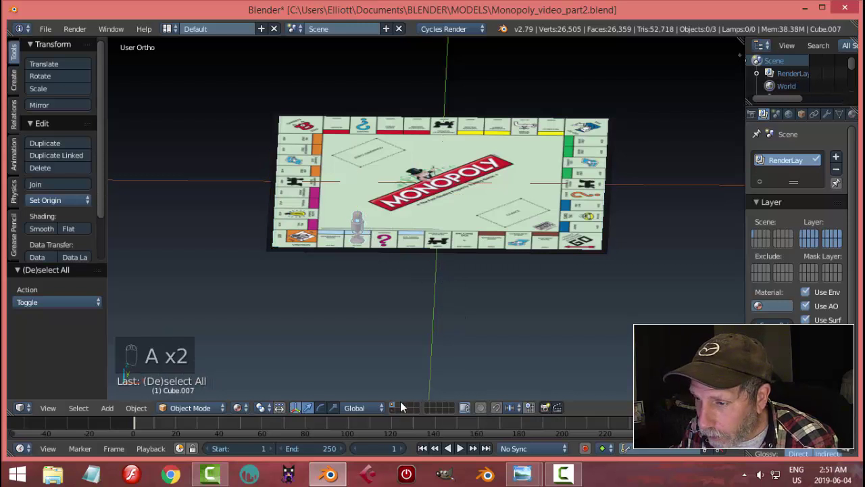
pyautogui.click(399, 404)
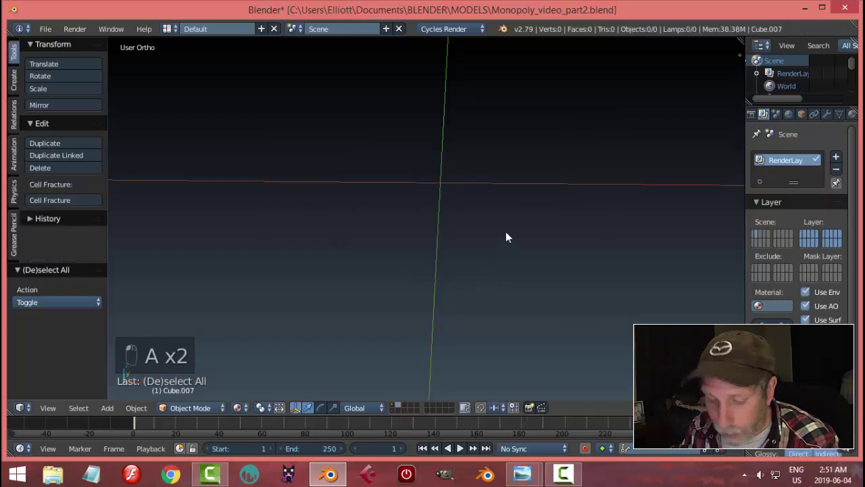
pyautogui.hotkey('shift', 'c')
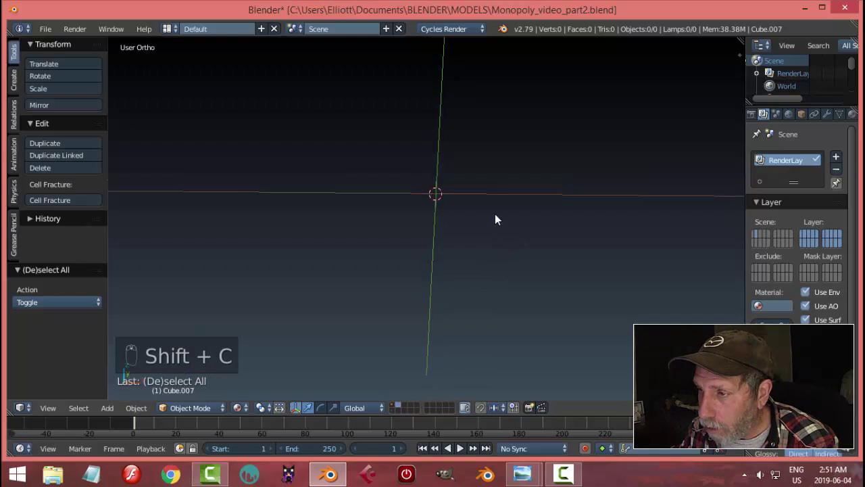
# Step: In the front view, add a mesh circle with 20 vertices and rotate it 90 degrees about the X axis
pyautogui.moveTo(495, 220); pyautogui.dragTo(479, 205, button='middle')
pyautogui.press('KP_1')
pyautogui.scroll(2, 481, 204)
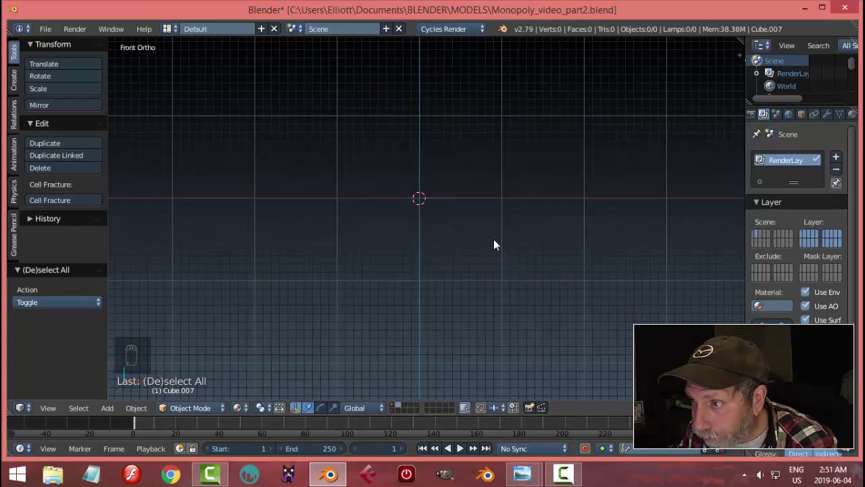
pyautogui.keyDown('shift'); pyautogui.moveTo(494, 245); pyautogui.dragTo(493, 257, button='middle'); pyautogui.keyUp('shift')
pyautogui.hotkey('shift', 'a')
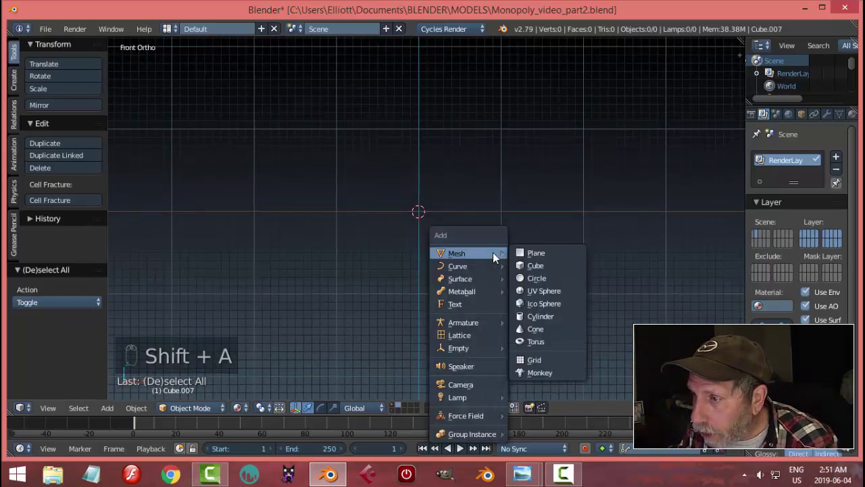
pyautogui.click(544, 276)
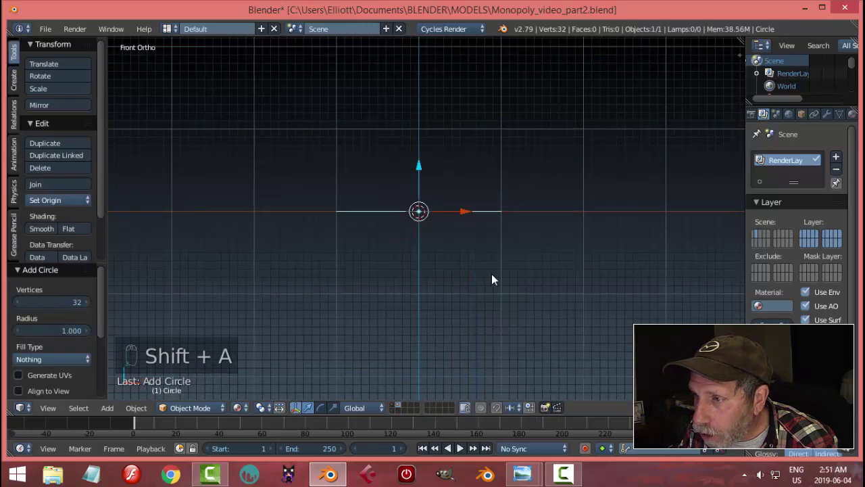
pyautogui.click(52, 305)
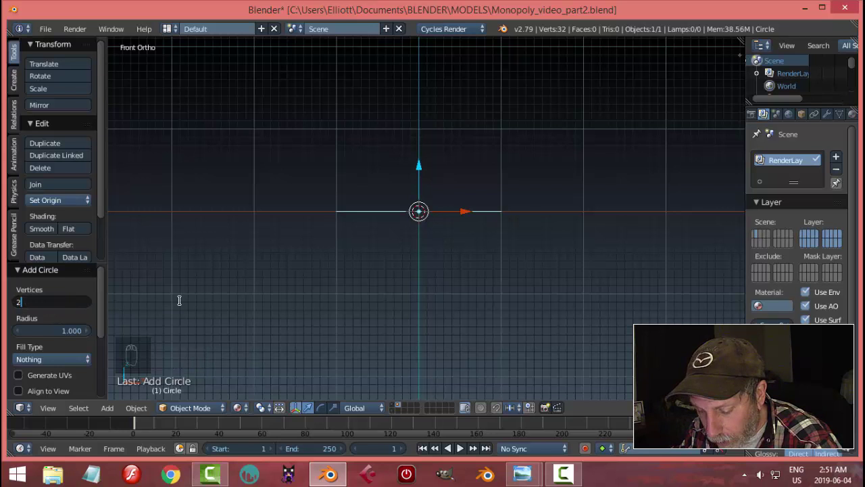
pyautogui.write('20')
pyautogui.press('Return')
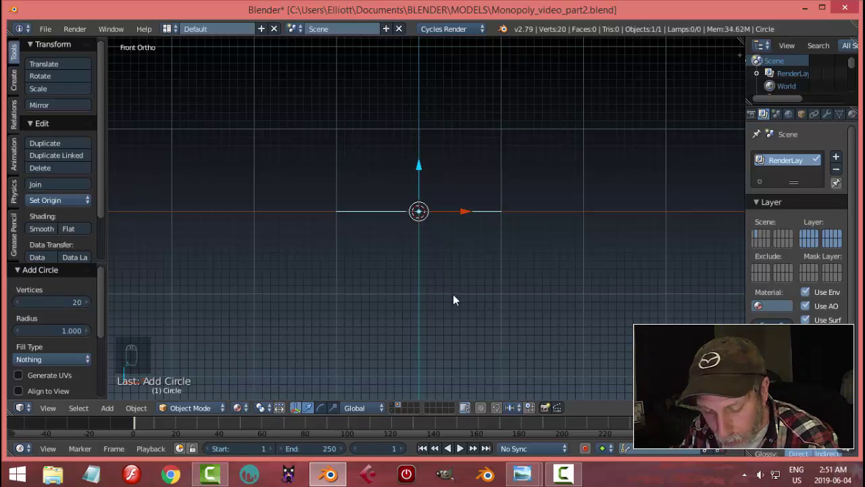
pyautogui.write('rx90')
pyautogui.press('Return')
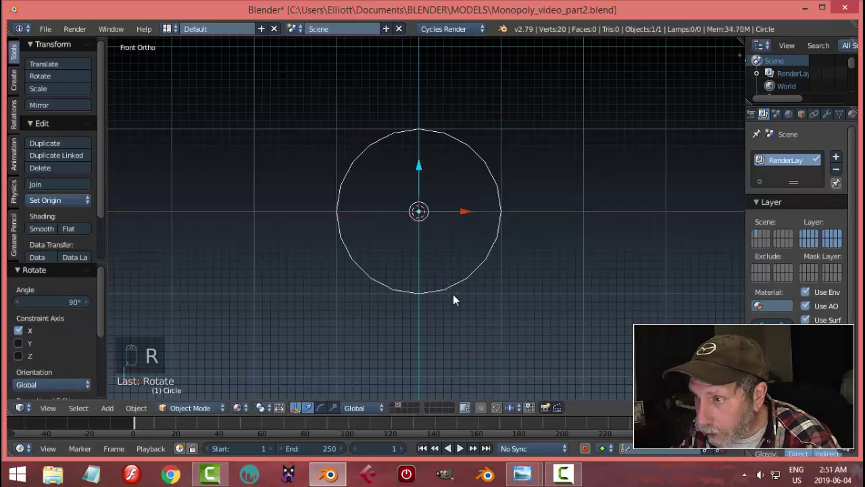
# Step: In Edit Mode with vertex selection, scale the circle along X to about 0.315 to form a narrow ellipse
pyautogui.press('Tab')
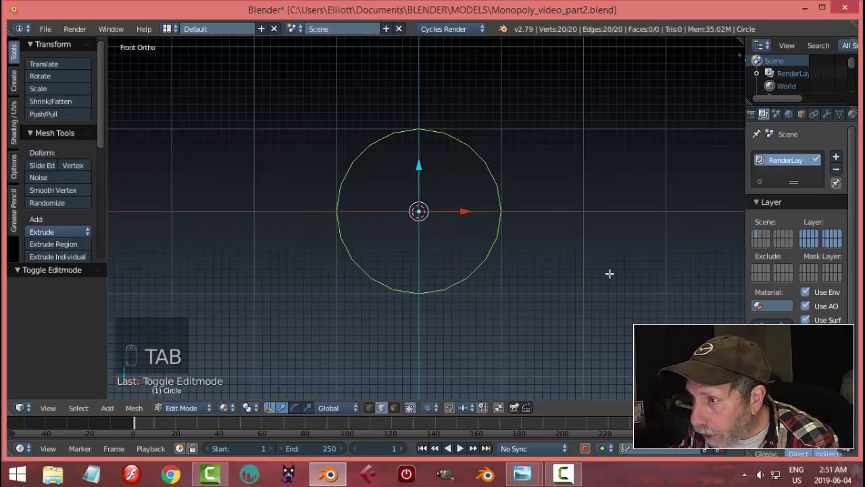
pyautogui.hotkey('ctrl', 'Tab')
pyautogui.click(574, 257)
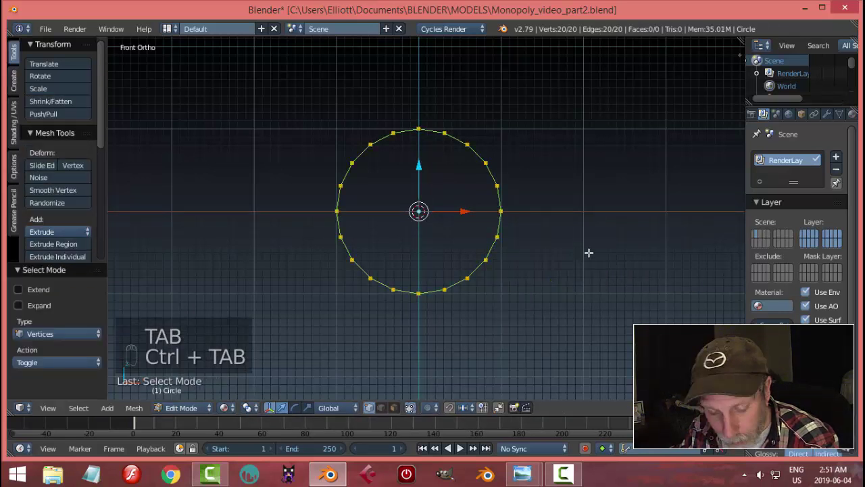
pyautogui.press('s')
pyautogui.press('x')
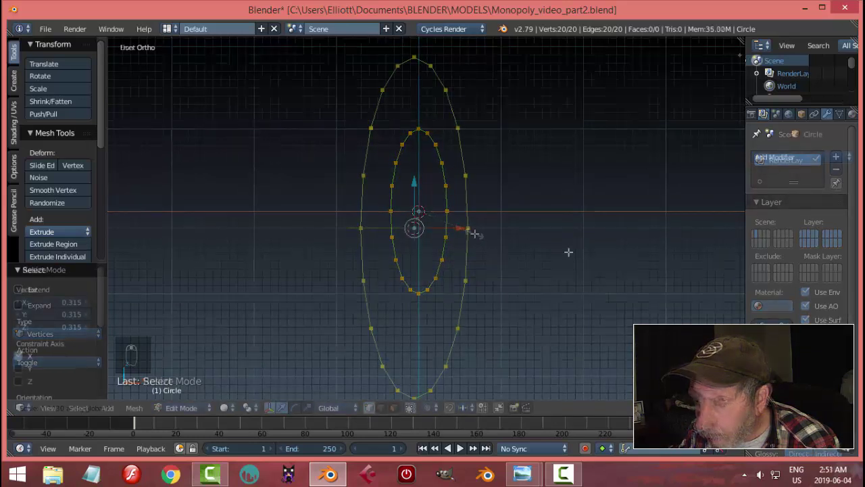
# Step: Extrude the ellipse's outline in place and fatten it outward by about 0.052 to form a flat ring
pyautogui.press('KP_1')
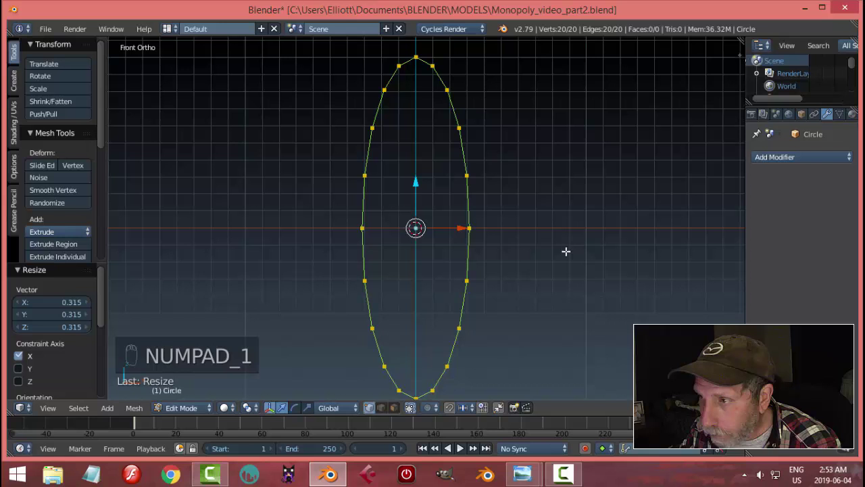
pyautogui.press('e')
pyautogui.rightClick(566, 251)
pyautogui.hotkey('alt', 's')
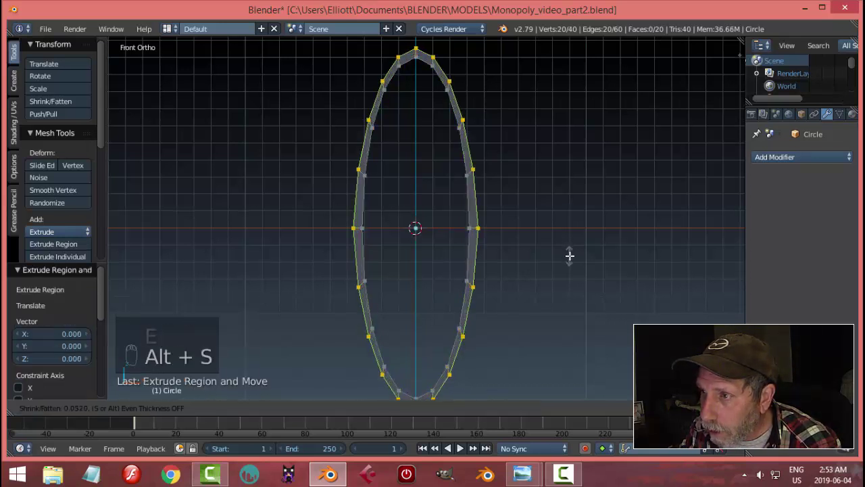
pyautogui.click(570, 254)
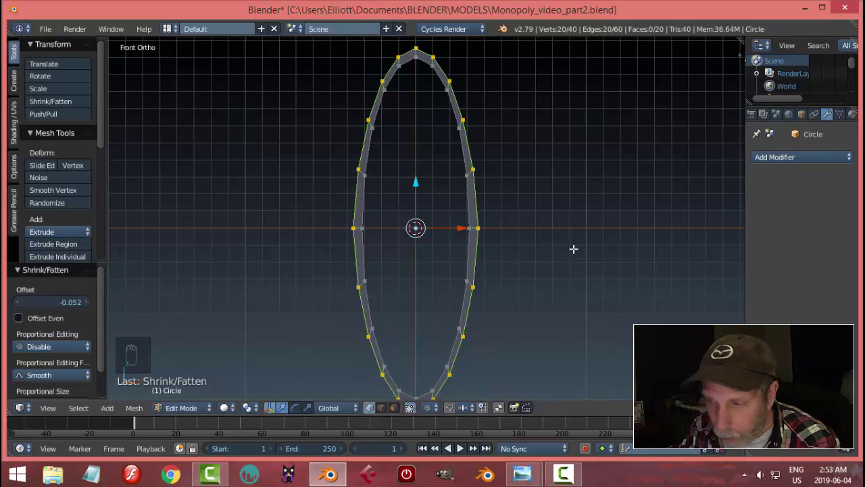
# Step: Extrude the whole flat ring along Y in the side view to give it depth, and switch to edge selection
pyautogui.press('a')
pyautogui.press('a')
pyautogui.press('a')
pyautogui.press('KP_3')
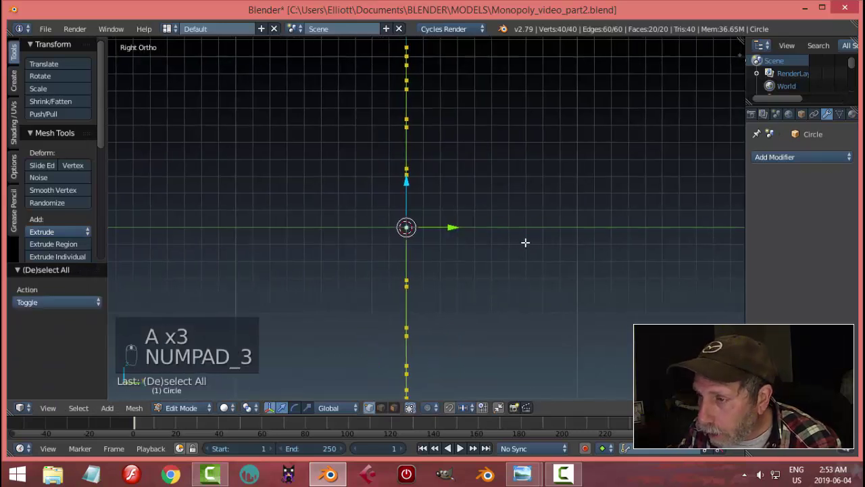
pyautogui.press('e')
pyautogui.moveTo(454, 230); pyautogui.dragTo(442, 230)
pyautogui.press('a')
pyautogui.moveTo(458, 231); pyautogui.dragTo(516, 223, button='middle')
pyautogui.hotkey('ctrl', 'Tab')
pyautogui.click(470, 246)
# Step: In Object Mode, add a Subdivision Surface modifier to the ring with View subdivisions of 2
pyautogui.press('Tab')
pyautogui.click(424, 229)
pyautogui.click(784, 158)
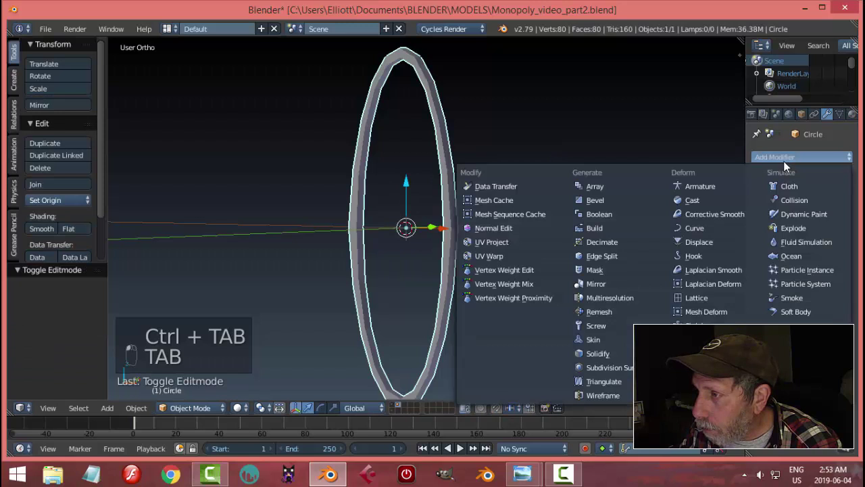
pyautogui.click(608, 367)
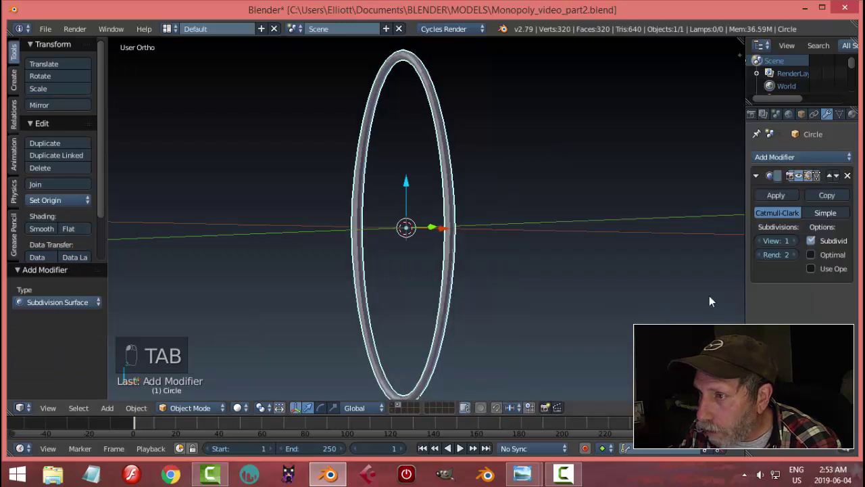
pyautogui.click(796, 240)
# Step: In Edit Mode, add two edge loops around the ring's front face, one near its inner edge and one near its outer edge
pyautogui.moveTo(553, 245); pyautogui.dragTo(599, 242, button='middle')
pyautogui.press('Tab')
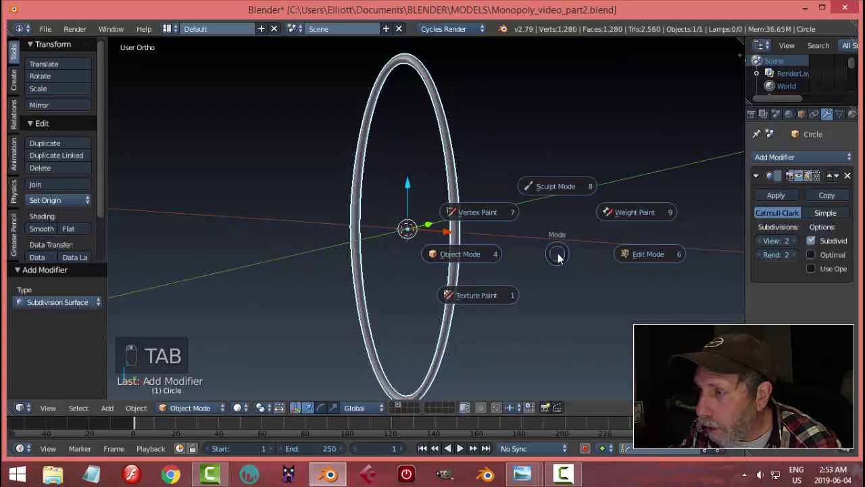
pyautogui.click(651, 253)
pyautogui.moveTo(651, 253); pyautogui.dragTo(522, 206, button='middle')
pyautogui.scroll(2, 512, 162)
pyautogui.hotkey('ctrl', 'r')
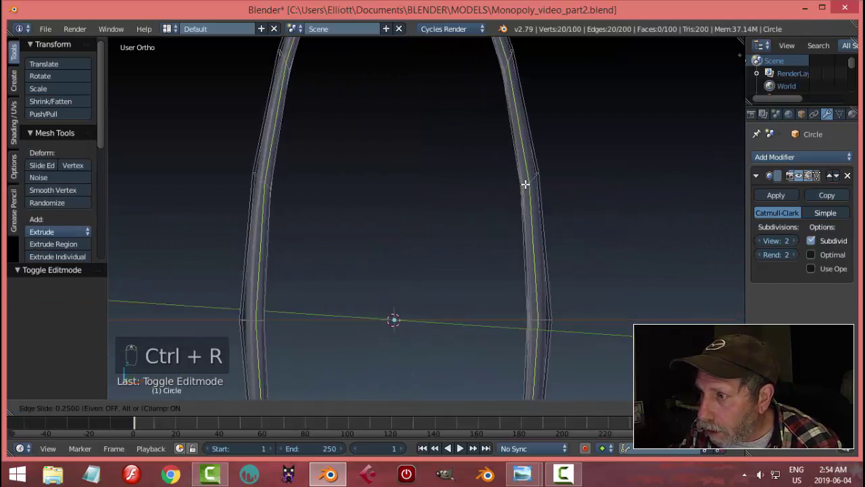
pyautogui.click(528, 182)
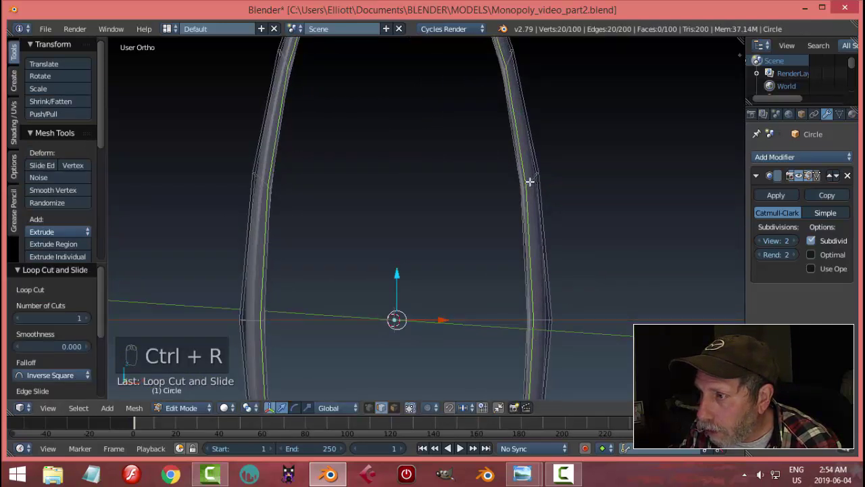
pyautogui.hotkey('ctrl', 'r')
pyautogui.click(530, 181)
pyautogui.click(533, 182)
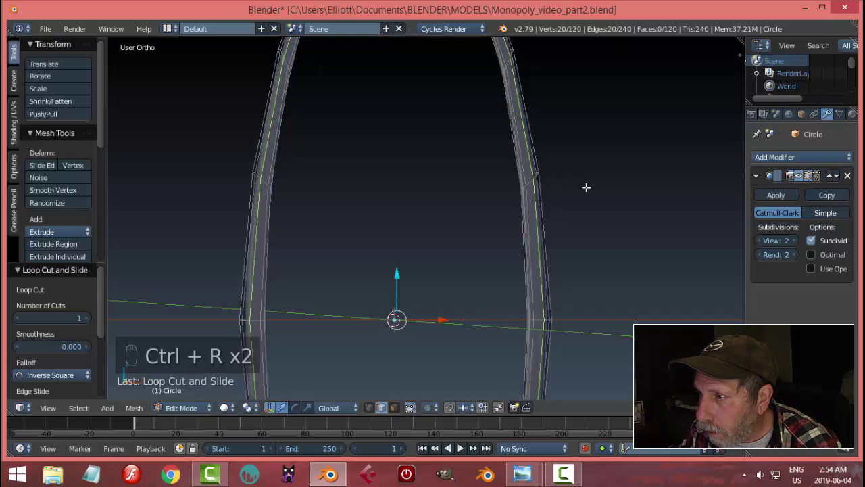
pyautogui.press('a')
# Step: Add two edge loops around the ring's back face, near its outer and inner edges
pyautogui.moveTo(586, 187); pyautogui.dragTo(315, 196, button='middle')
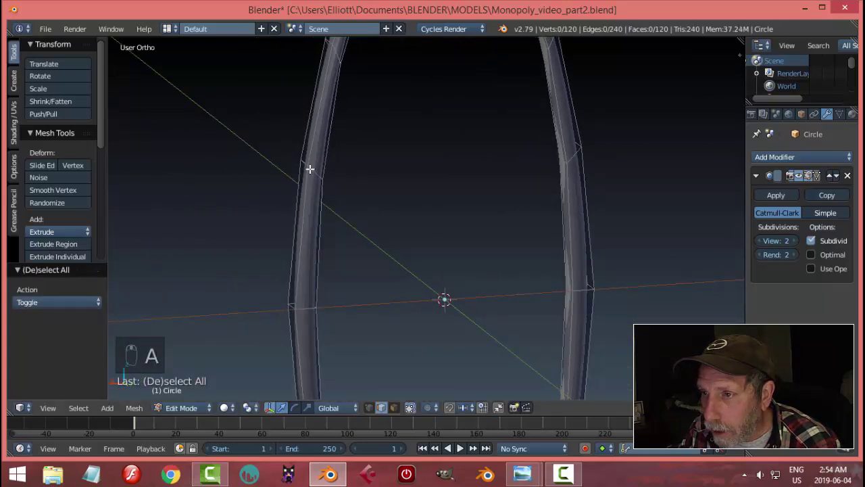
pyautogui.hotkey('ctrl', 'r')
pyautogui.click(312, 169)
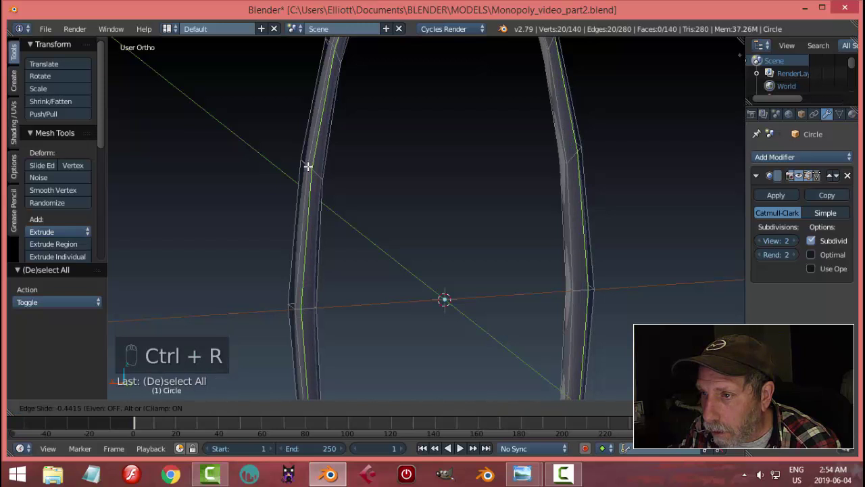
pyautogui.click(310, 169)
pyautogui.hotkey('ctrl', 'r')
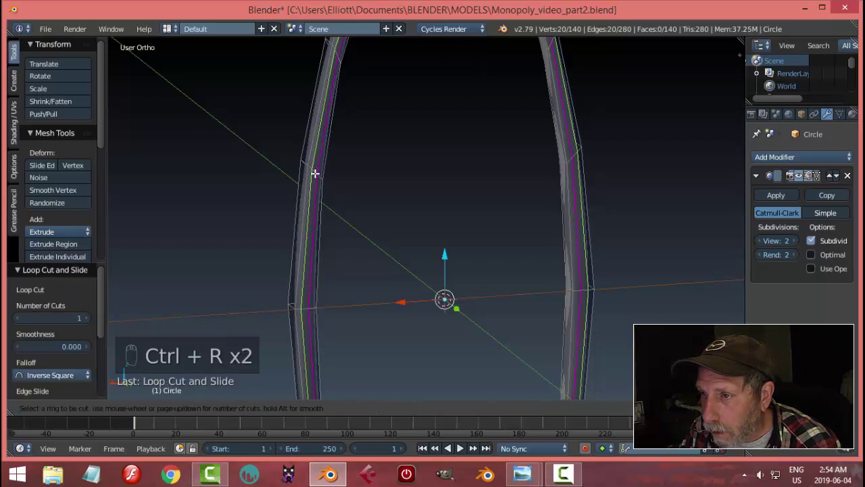
pyautogui.click(315, 173)
pyautogui.click(316, 173)
# Step: Return to Object Mode, view the smoothed ring from the side and select it
pyautogui.press('a')
pyautogui.press('Tab')
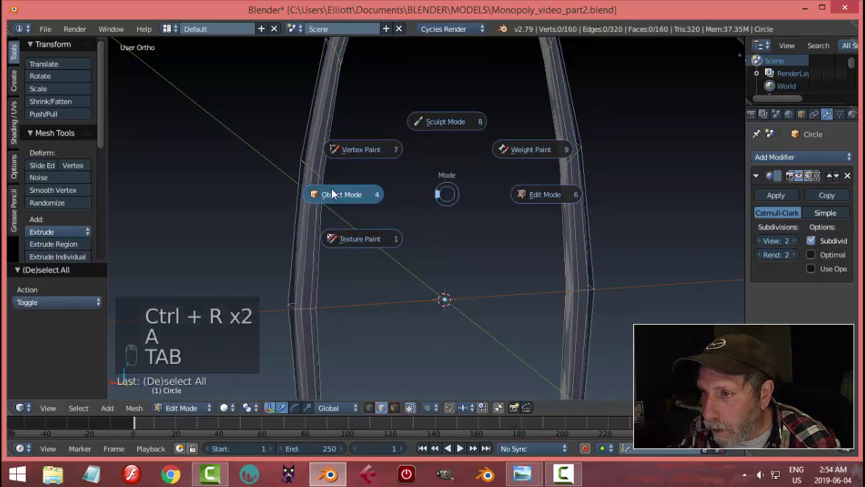
pyautogui.click(331, 194)
pyautogui.press('a')
pyautogui.press('a')
pyautogui.moveTo(379, 196); pyautogui.dragTo(440, 183, button='middle')
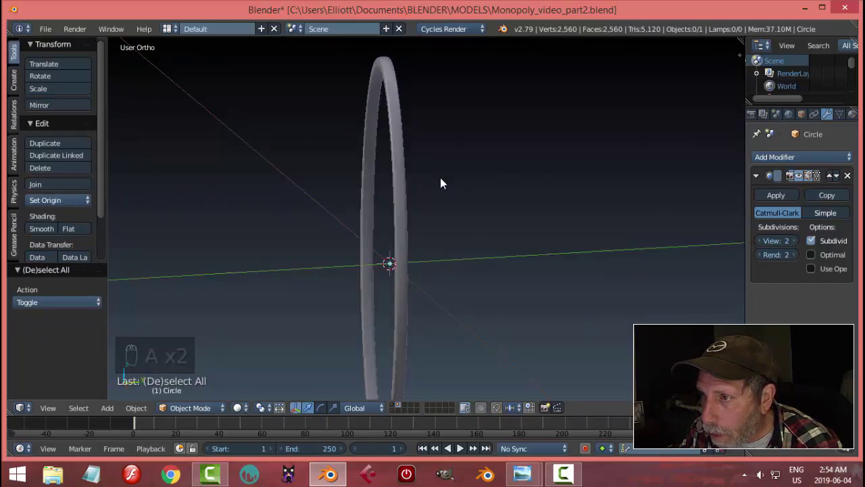
pyautogui.rightClick(394, 150)
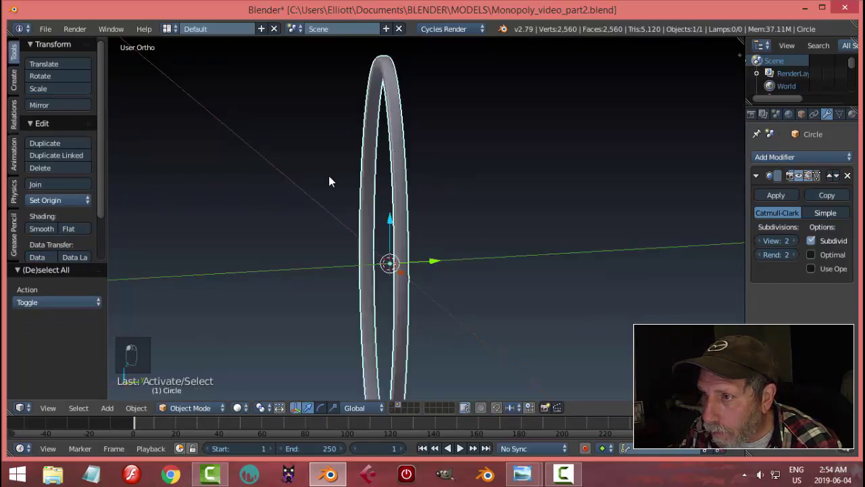
# Step: Apply smooth shading to the elliptical ring and inspect it from an angle with nothing selected
pyautogui.click(37, 228)
pyautogui.press('a')
pyautogui.moveTo(466, 213); pyautogui.dragTo(557, 188, button='middle')
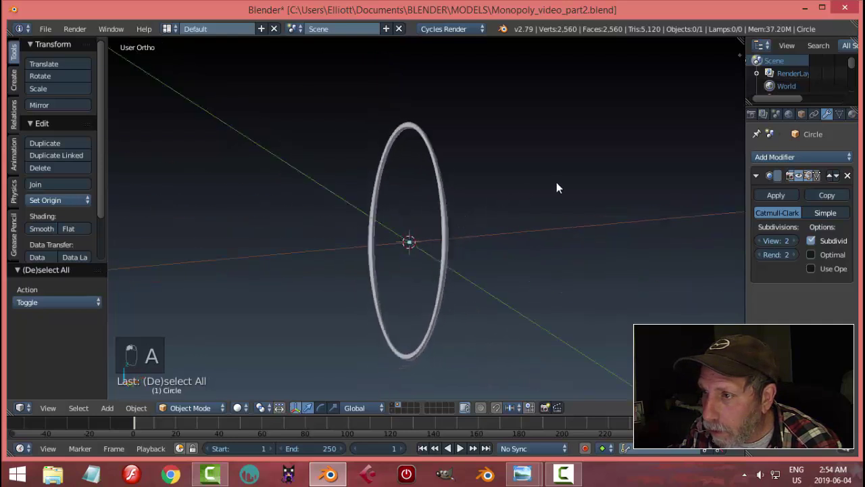
# Step: In front view, duplicate the elliptical ring in place and rotate the copy 60° about the Y axis
pyautogui.rightClick(455, 227)
pyautogui.press('KP_1')
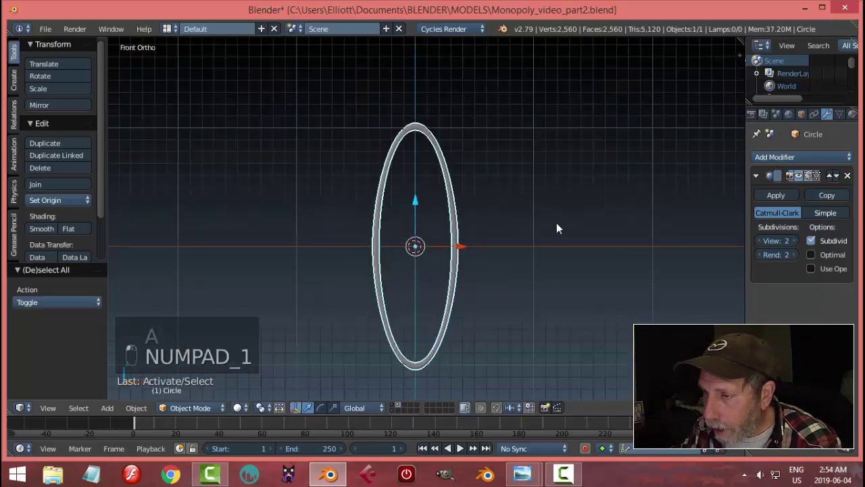
pyautogui.keyDown('shift'); pyautogui.scroll(-3, 556, 223); pyautogui.keyUp('shift')
pyautogui.hotkey('shift', 'd')
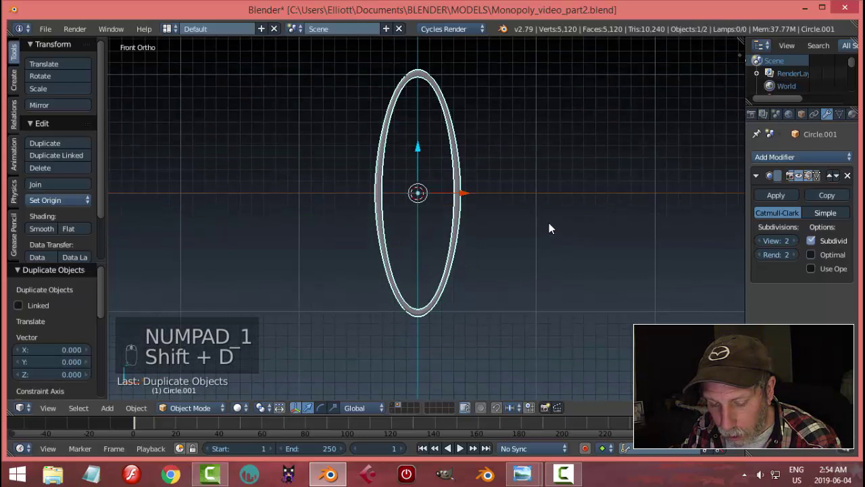
pyautogui.press('r')
pyautogui.press('6')
pyautogui.press('0')
pyautogui.press('Return')
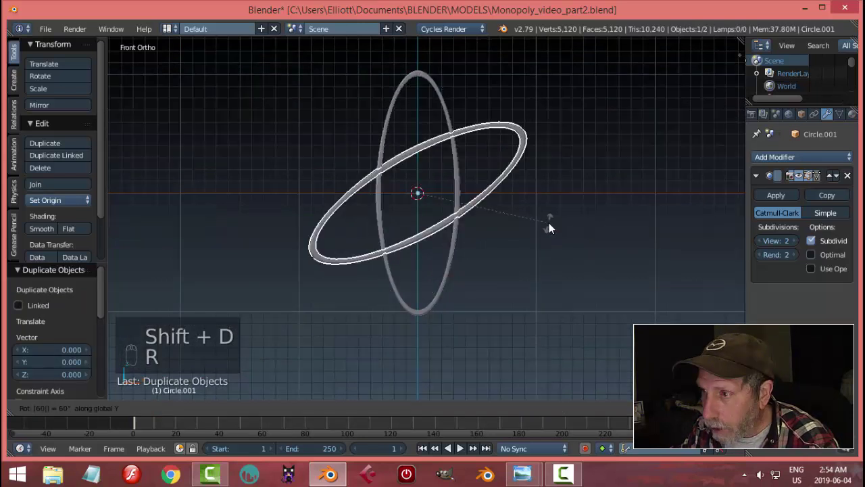
# Step: Duplicate the original vertical ring in place and rotate this copy -60° about the Y axis
pyautogui.rightClick(441, 100)
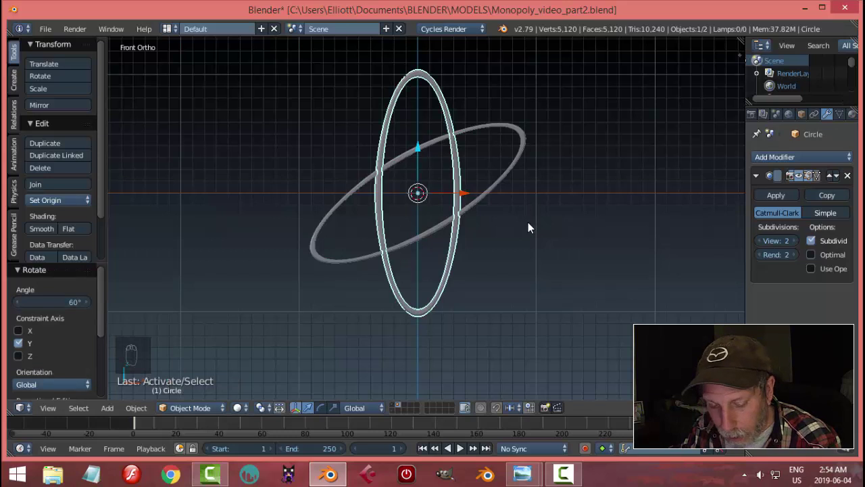
pyautogui.hotkey('shift', 'd')
pyautogui.write('r')
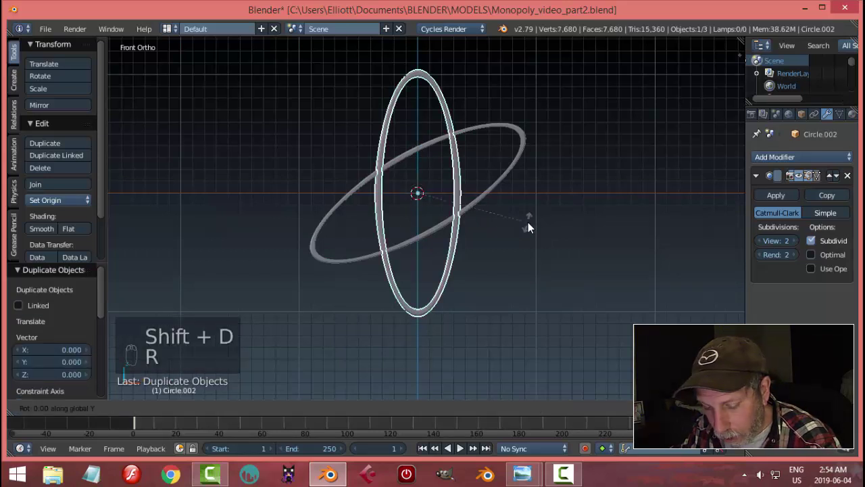
pyautogui.write('-60')
pyautogui.press('Return')
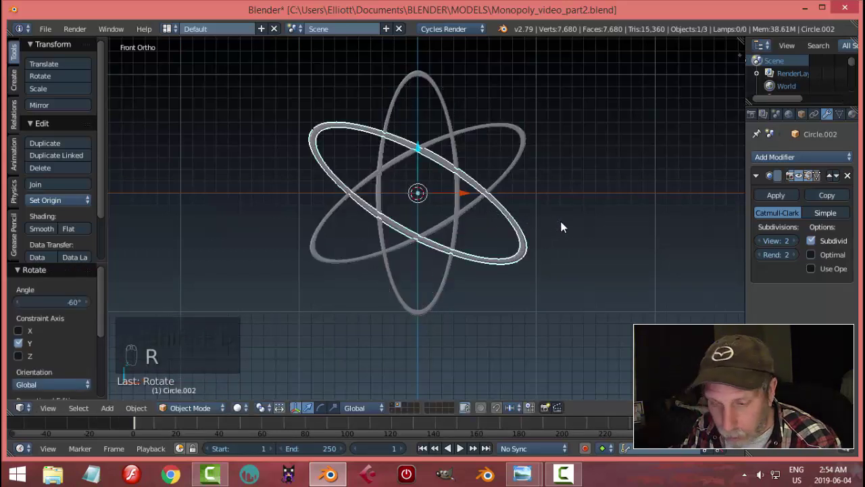
pyautogui.press('a')
pyautogui.scroll(-3, 567, 216)
pyautogui.moveTo(580, 203); pyautogui.dragTo(554, 215, button='middle')
pyautogui.scroll(2, 501, 268)
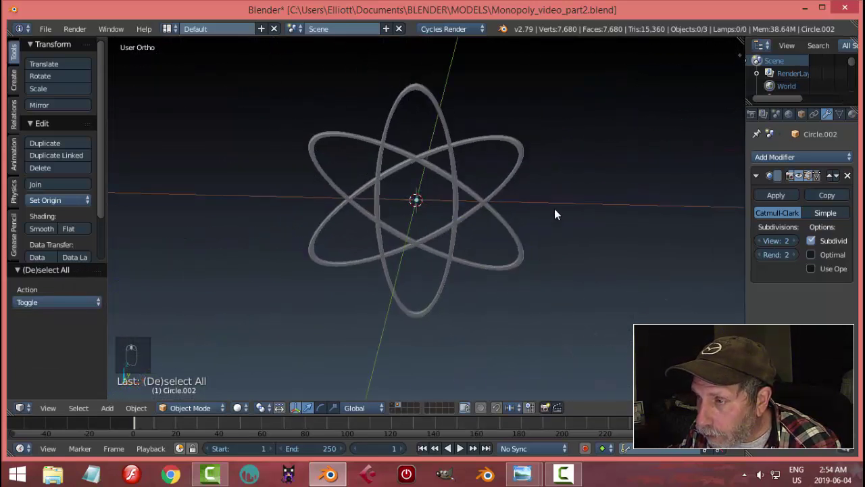
# Step: In front view, add a UV sphere at the centre of the rings with 16 segments and 8 rings
pyautogui.scroll(-1, 534, 219)
pyautogui.press('KP_1')
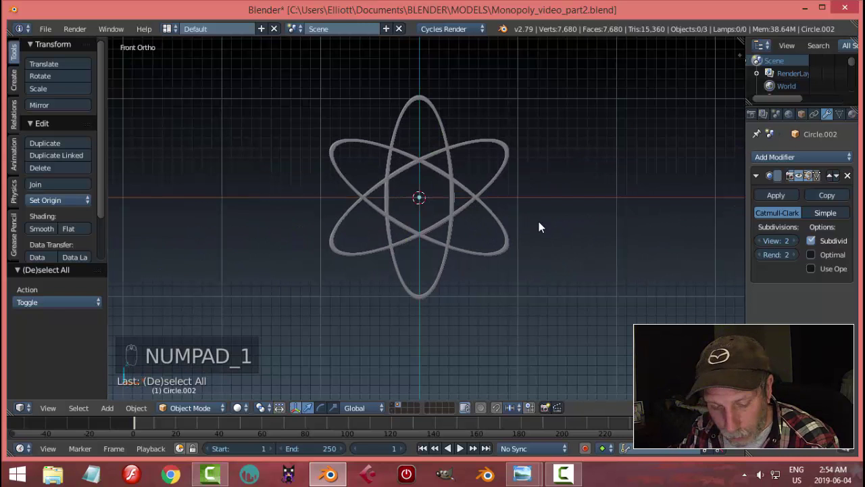
pyautogui.hotkey('shift', 'a')
pyautogui.moveTo(502, 220)
pyautogui.click(576, 257)
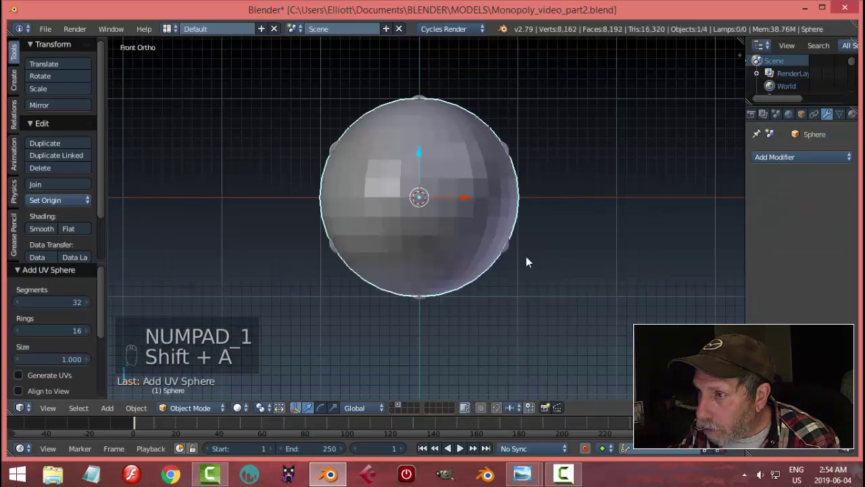
pyautogui.click(62, 302)
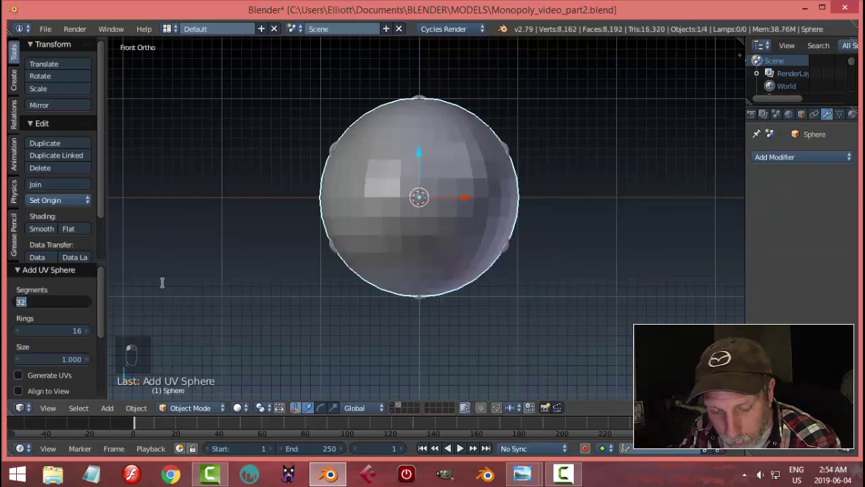
pyautogui.write('16')
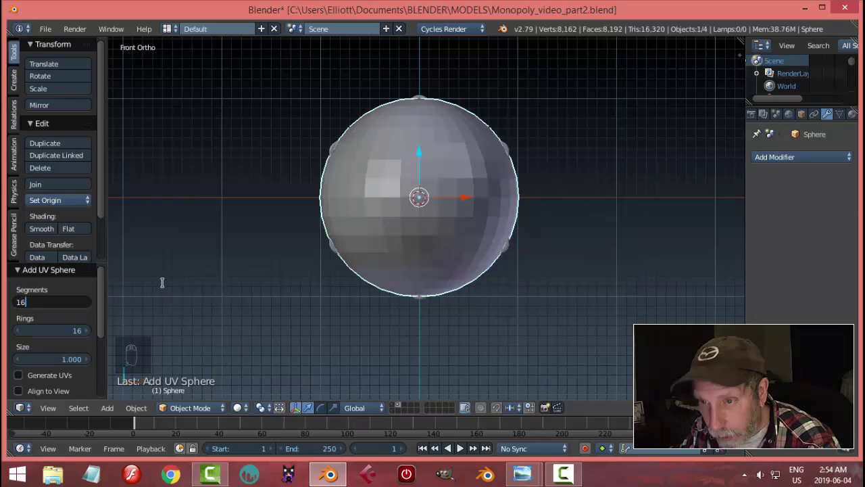
pyautogui.press('Tab')
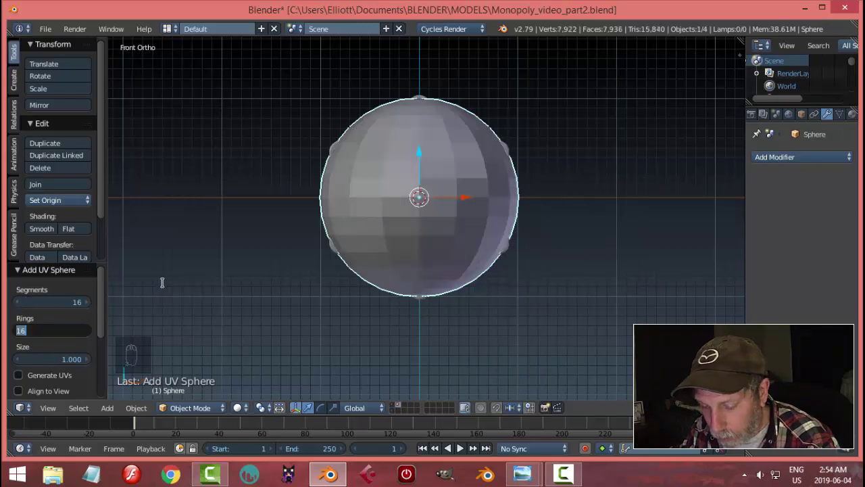
pyautogui.write('8')
pyautogui.press('Return')
# Step: In Edit Mode, scale the sphere's mesh down to about 0.096 of its size
pyautogui.press('Tab')
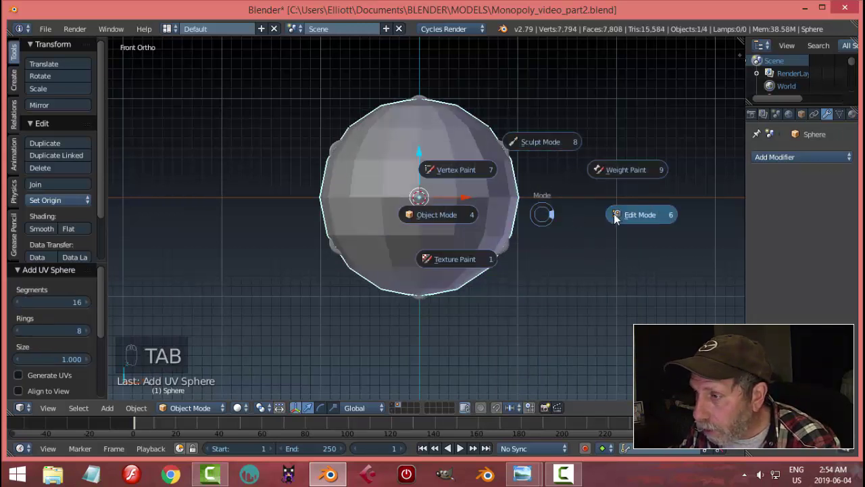
pyautogui.press('s')
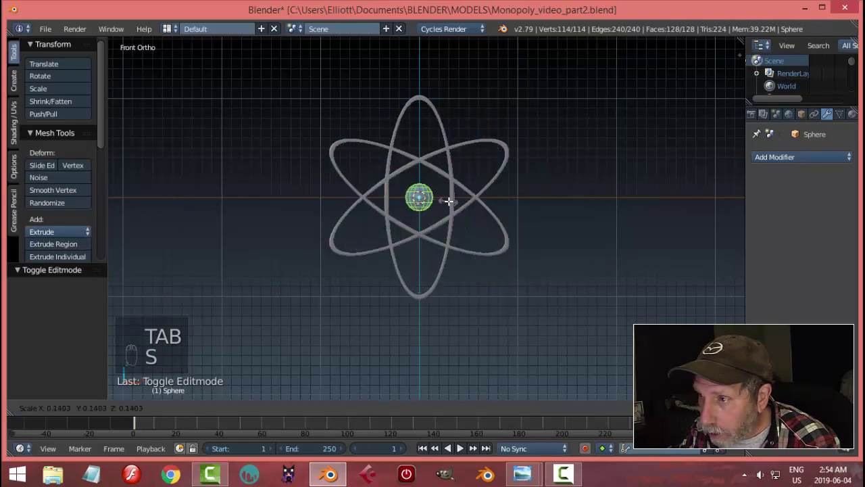
pyautogui.click(440, 200)
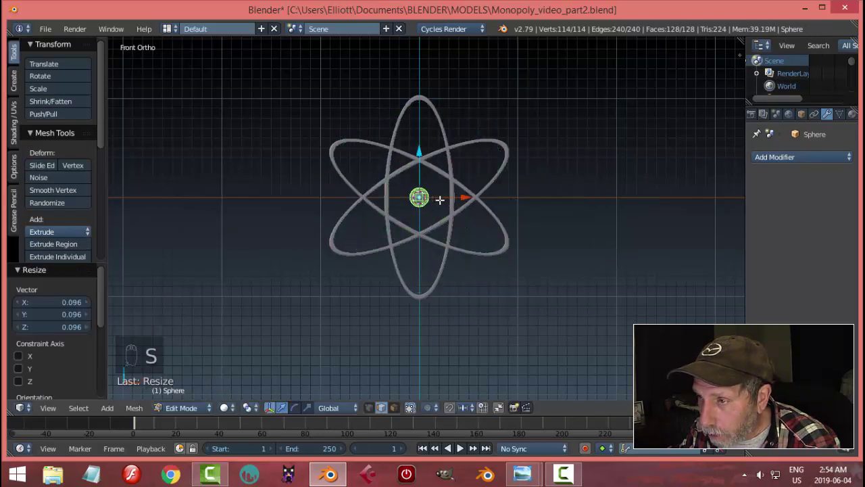
# Step: In Object Mode, add a Subdivision Surface modifier to the sphere and apply smooth shading
pyautogui.press('Tab')
pyautogui.click(801, 157)
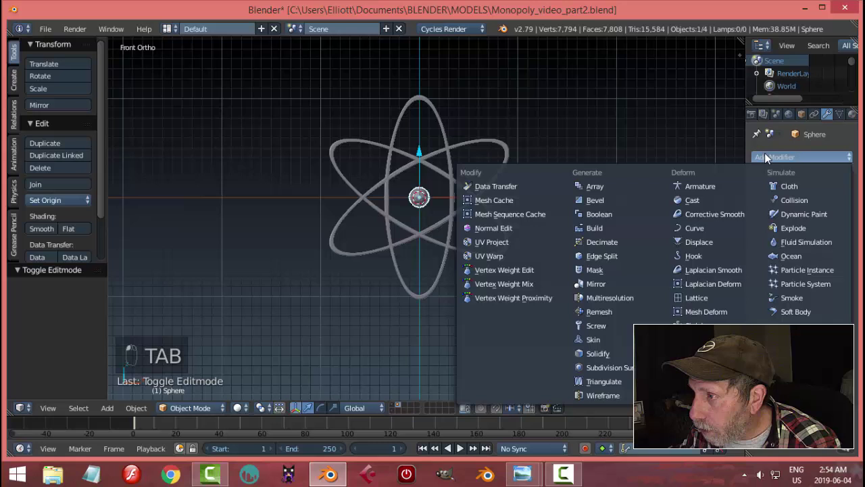
pyautogui.click(595, 367)
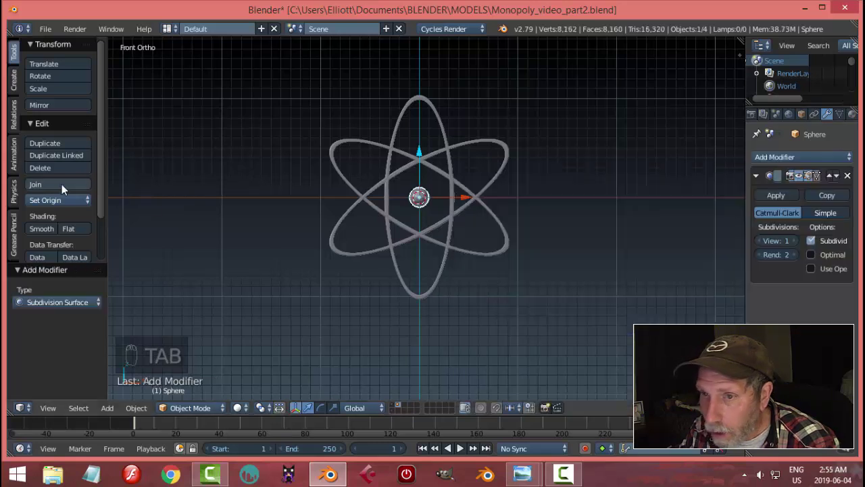
pyautogui.click(41, 229)
pyautogui.scroll(3, 525, 211)
pyautogui.press('a')
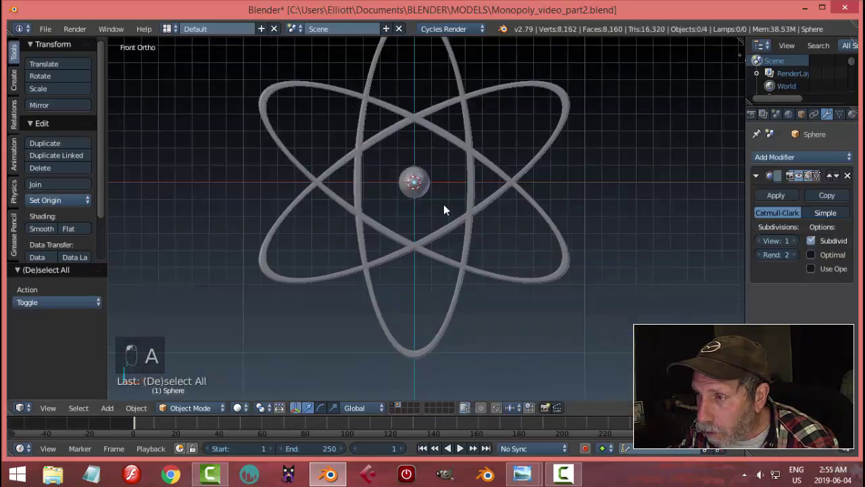
# Step: Move the sphere onto the upper right of the vertical ring, about 0.2 along X and 0.8 along Z
pyautogui.click(425, 184)
pyautogui.scroll(-3, 524, 181)
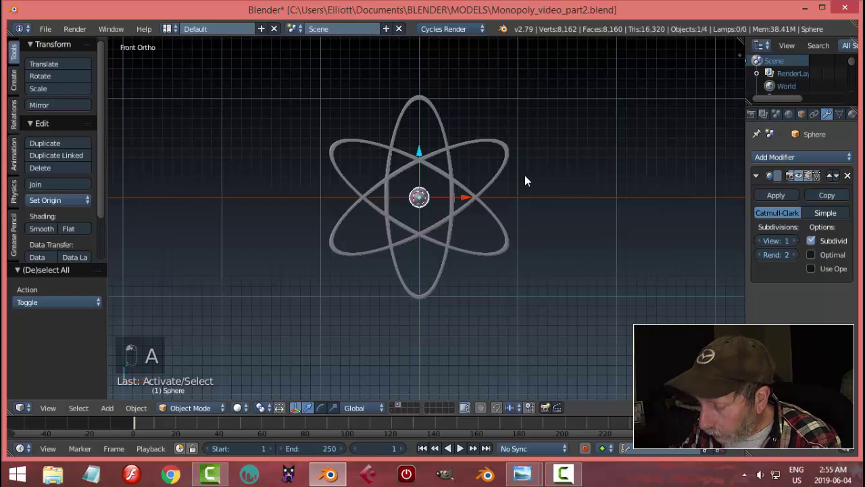
pyautogui.press('g')
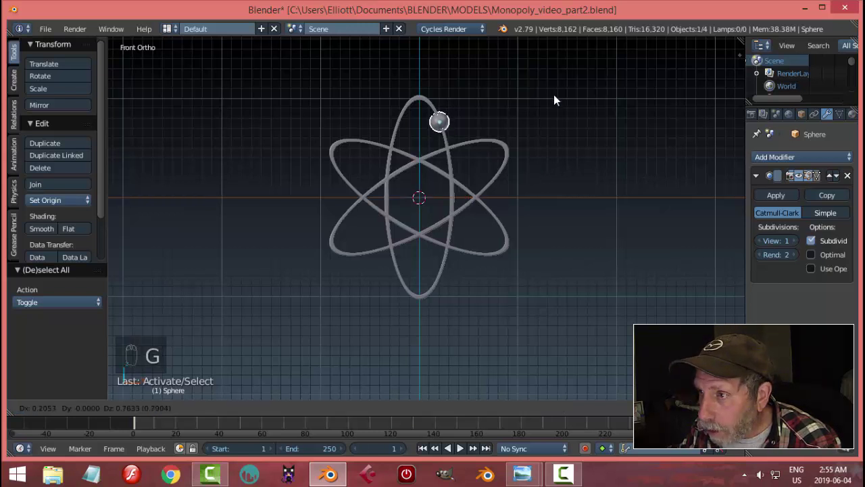
pyautogui.click(559, 104)
pyautogui.press('a')
# Step: In right side view, shift the sphere along the Y axis to centre it on the ring's thickness
pyautogui.moveTo(532, 132); pyautogui.dragTo(420, 179, button='middle')
pyautogui.press('KP_3')
pyautogui.scroll(3, 436, 146)
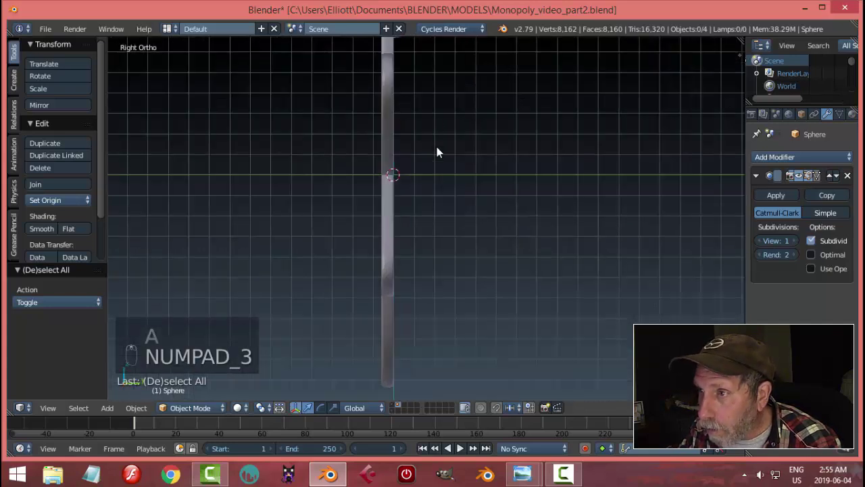
pyautogui.scroll(2, 435, 253)
pyautogui.keyDown('shift'); pyautogui.scroll(2, 417, 196); pyautogui.keyUp('shift')
pyautogui.moveTo(394, 166); pyautogui.dragTo(425, 169, button='right')
pyautogui.moveTo(427, 170); pyautogui.dragTo(426, 165)
pyautogui.keyDown('shift'); pyautogui.rightClick(421, 166); pyautogui.keyUp('shift')
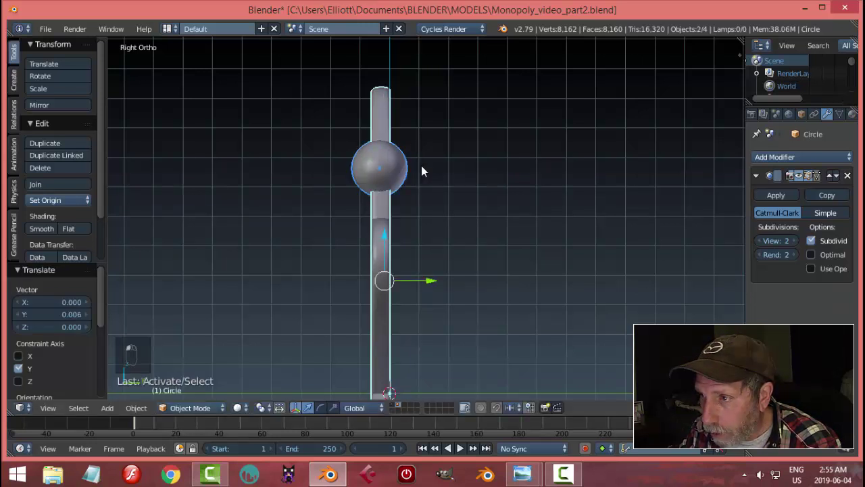
pyautogui.moveTo(432, 280); pyautogui.dragTo(438, 279)
pyautogui.hotkey('ctrl', 'z')
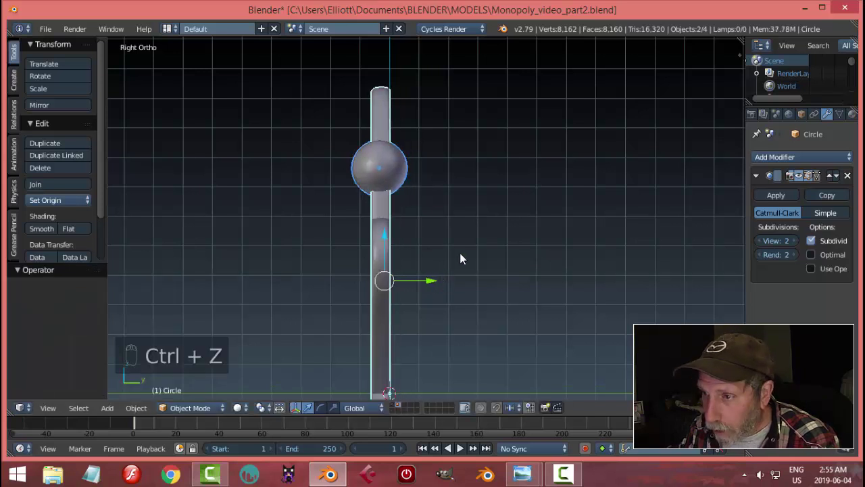
# Step: Select all rings and the sphere and move them together along the Y axis to centre their thickness on the origin
pyautogui.press('a')
pyautogui.press('a')
pyautogui.press('a')
pyautogui.moveTo(430, 340); pyautogui.dragTo(438, 336)
pyautogui.press('a')
pyautogui.scroll(-3, 444, 234)
pyautogui.moveTo(443, 238); pyautogui.dragTo(519, 238, button='middle')
pyautogui.scroll(-3, 519, 238)
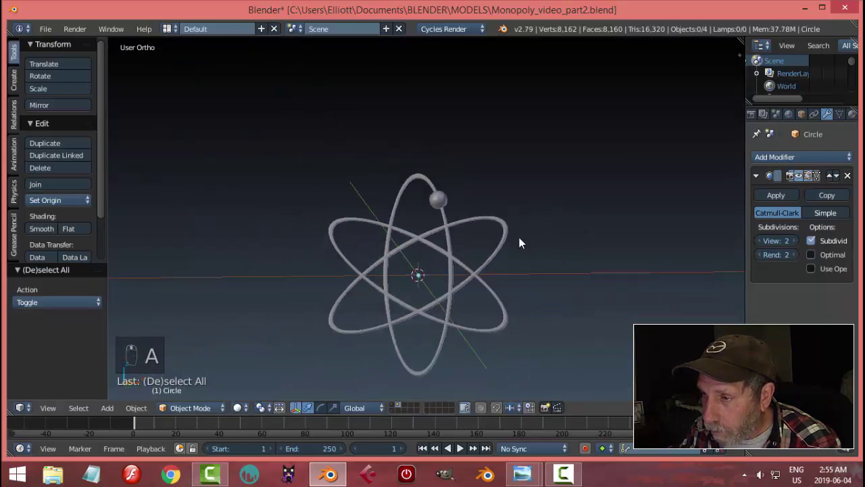
# Step: In front view, duplicate the sphere and move the copy about -0.425 in X and -1.506 in Z, onto the vertical ring's lower left
pyautogui.rightClick(438, 208)
pyautogui.press('KP_1')
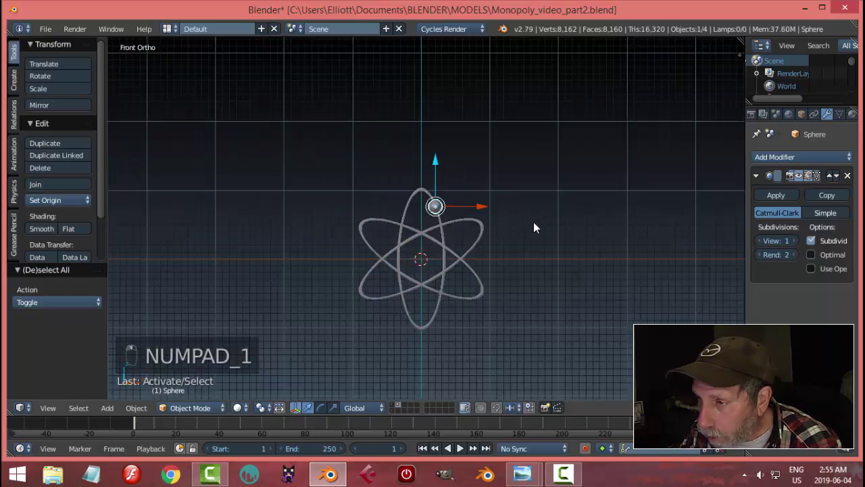
pyautogui.hotkey('shift', 'd')
pyautogui.rightClick(534, 200)
pyautogui.press('g')
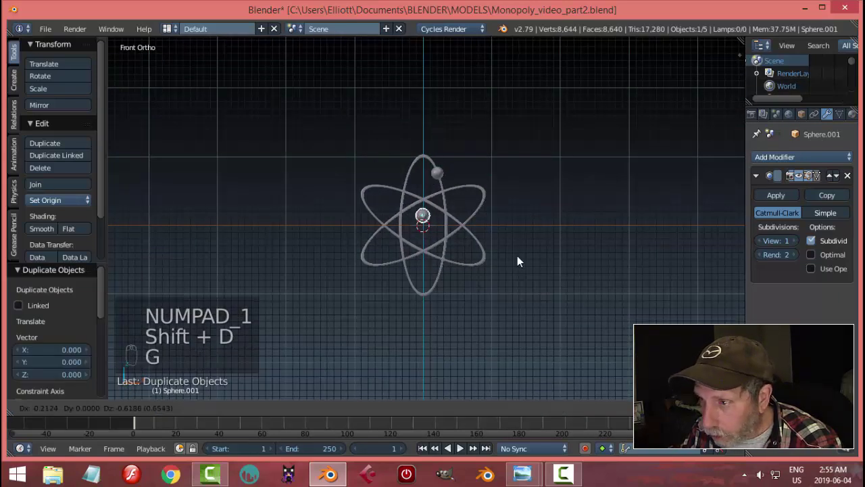
pyautogui.click(506, 304)
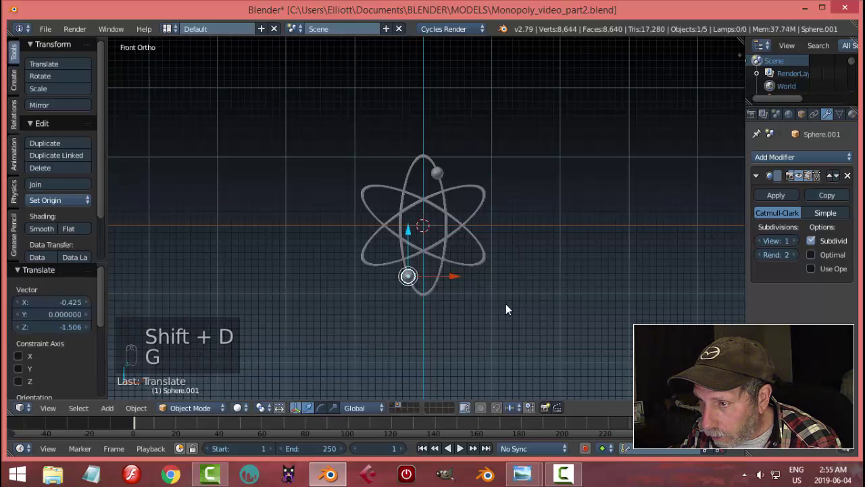
# Step: Duplicate the sphere twice, placing one copy on the upper-left end and one on the lower-right end of the -60° ring
pyautogui.hotkey('shift', 'd')
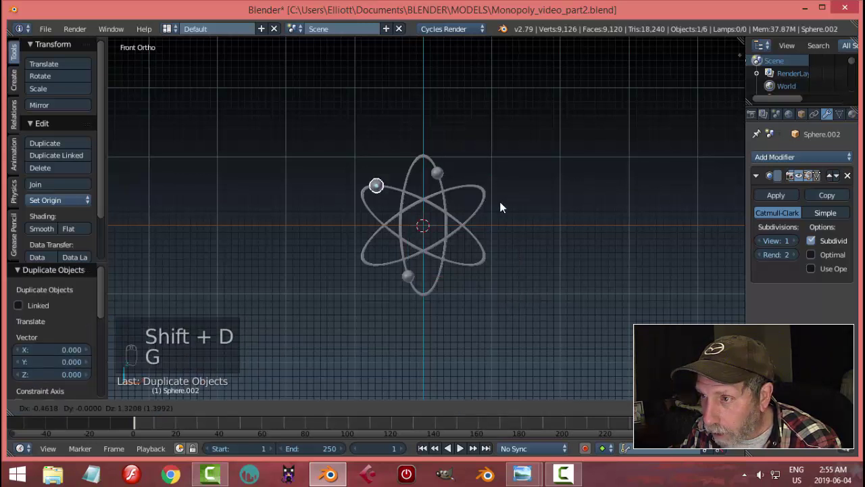
pyautogui.click(506, 205)
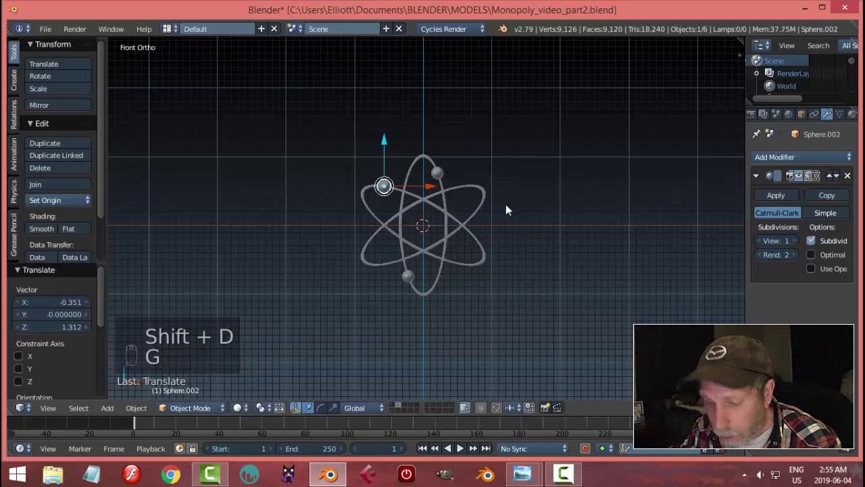
pyautogui.hotkey('shift', 'd')
pyautogui.rightClick(506, 204)
pyautogui.press('f')
pyautogui.press('g')
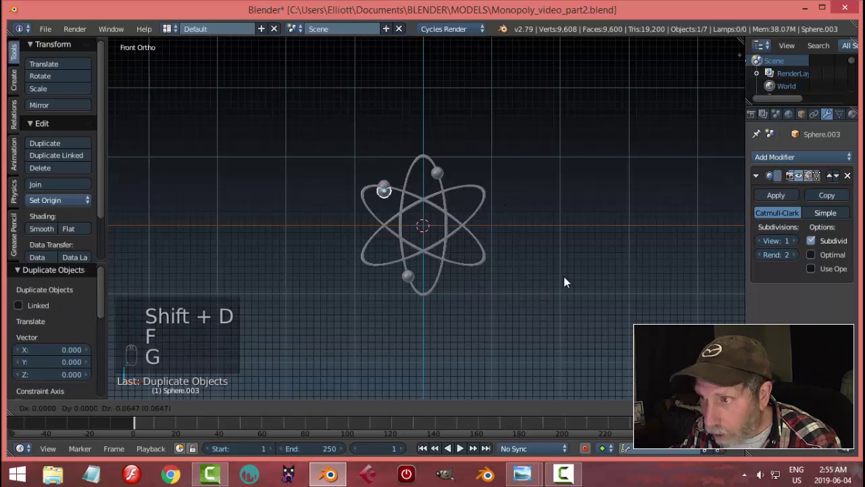
pyautogui.click(622, 291)
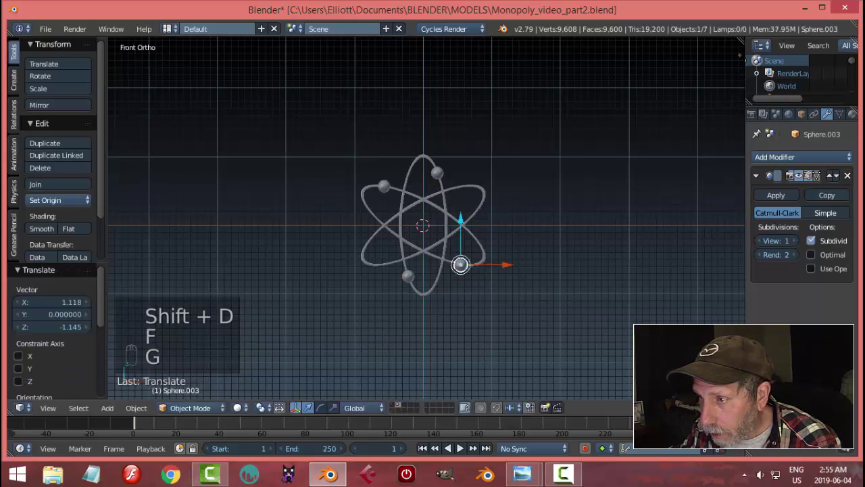
# Step: Duplicate the sphere and move the copy about 0.222 in X and 0.776 in Z, onto the upper-right part of the 60° ring
pyautogui.hotkey('shift', 'd')
pyautogui.rightClick(622, 291)
pyautogui.press('f')
pyautogui.press('g')
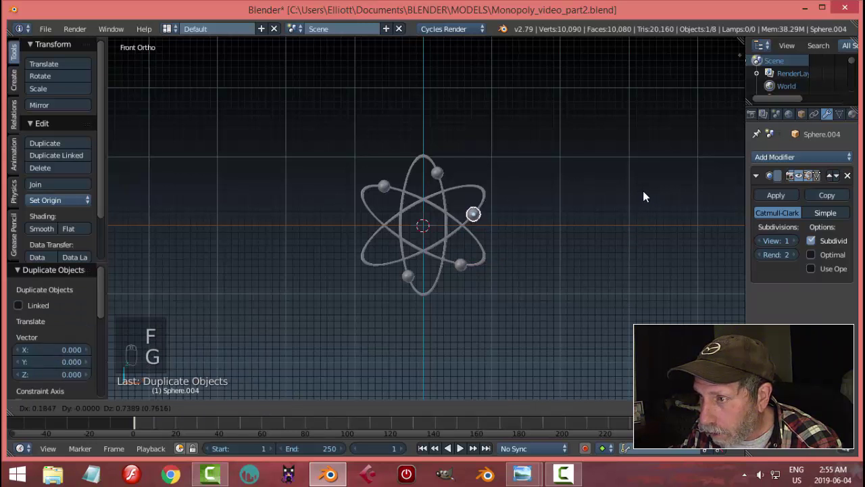
pyautogui.click(645, 193)
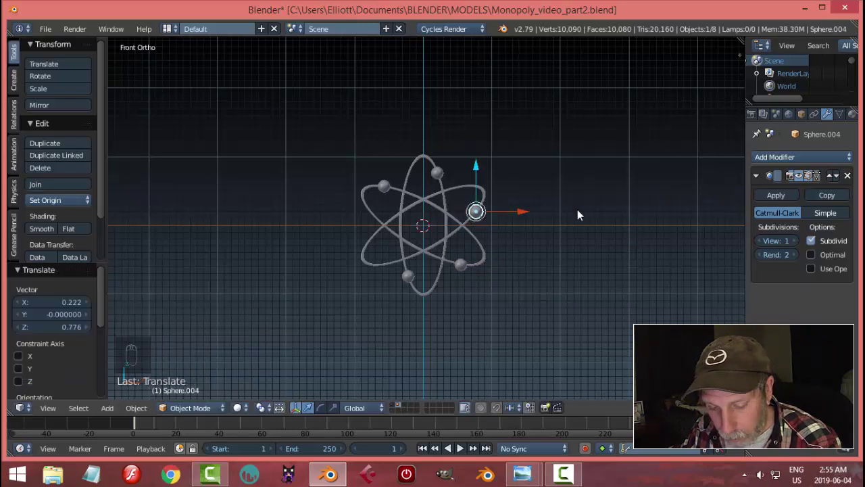
# Step: Duplicate the sphere and move the copy about -1.478 in X and -0.443 in Z, onto the 60° ring's lower-left part
pyautogui.hotkey('shift', 'd')
pyautogui.rightClick(577, 209)
pyautogui.press('g')
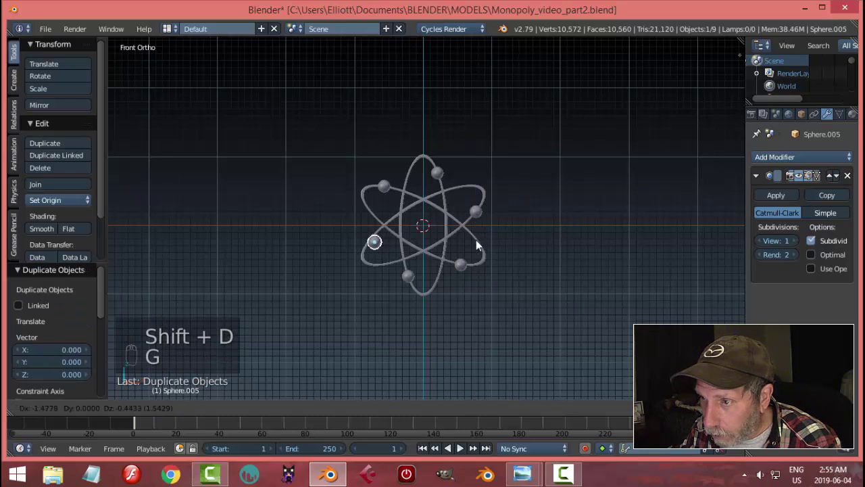
pyautogui.click(472, 236)
pyautogui.press('a')
pyautogui.scroll(-3, 533, 217)
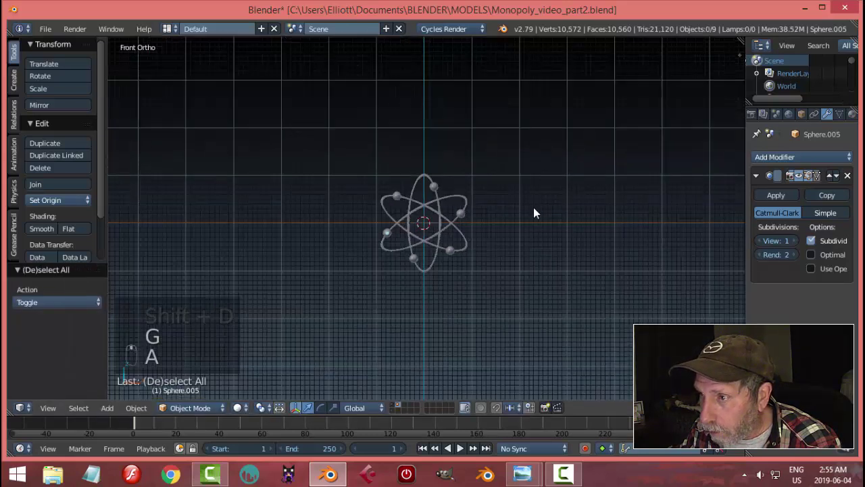
# Step: Save the model over the existing Monopoly_video_part2.blend file
pyautogui.moveTo(533, 206); pyautogui.dragTo(499, 236, button='middle')
pyautogui.scroll(2, 499, 236)
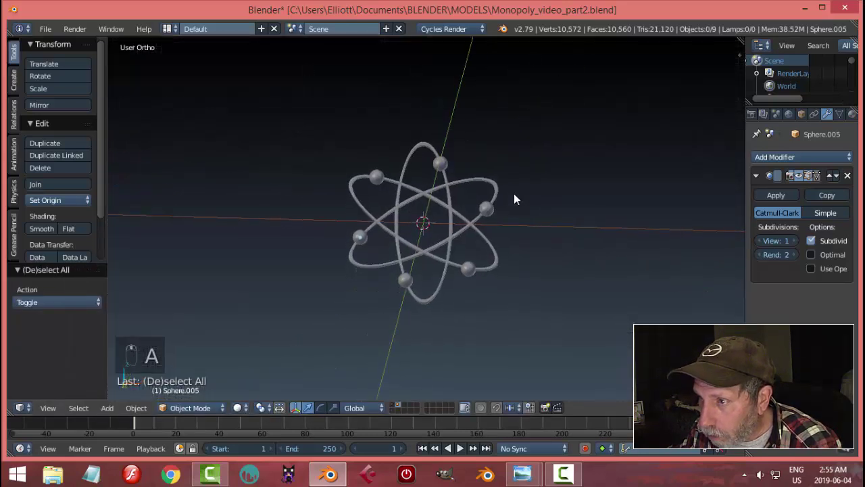
pyautogui.moveTo(516, 195); pyautogui.dragTo(485, 306, button='middle')
pyautogui.hotkey('ctrl', 's')
pyautogui.click(489, 229)
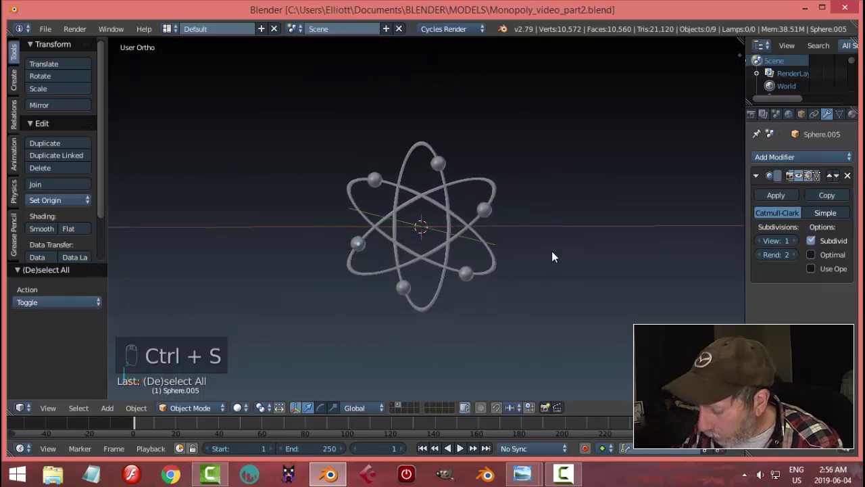
# Step: Add a plane and, in front view, move it down along Z by about 1.01, to the vertical ring's lowest point
pyautogui.press('KP_1')
pyautogui.keyDown('shift'); pyautogui.moveTo(540, 249); pyautogui.dragTo(533, 210, button='middle'); pyautogui.keyUp('shift')
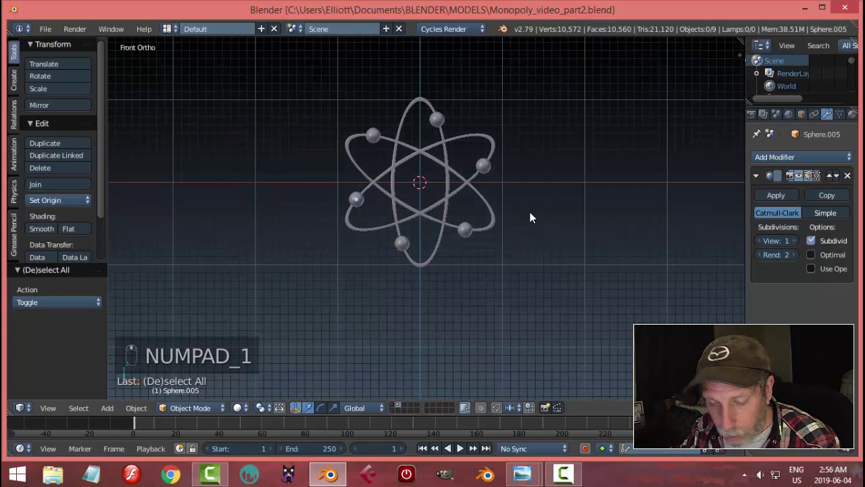
pyautogui.hotkey('shift', 'a')
pyautogui.moveTo(531, 215)
pyautogui.click(563, 212)
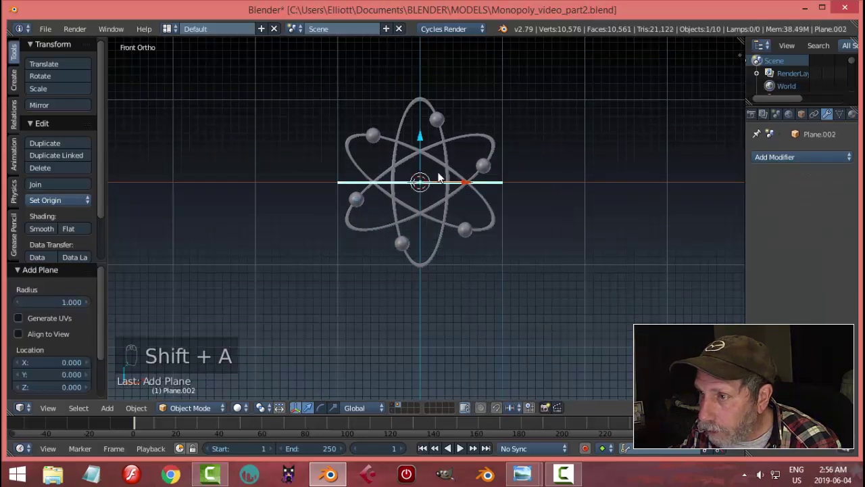
pyautogui.press('g')
pyautogui.press('z')
pyautogui.click(420, 219)
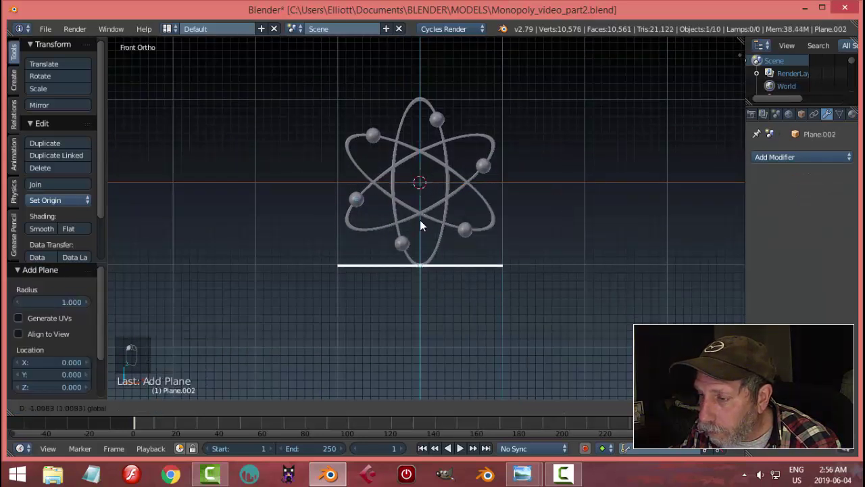
# Step: In Edit Mode, scale the plane to about 0.298, then widen it along X to form a rectangle under the atom
pyautogui.moveTo(531, 218); pyautogui.dragTo(499, 266, button='middle')
pyautogui.press('Tab')
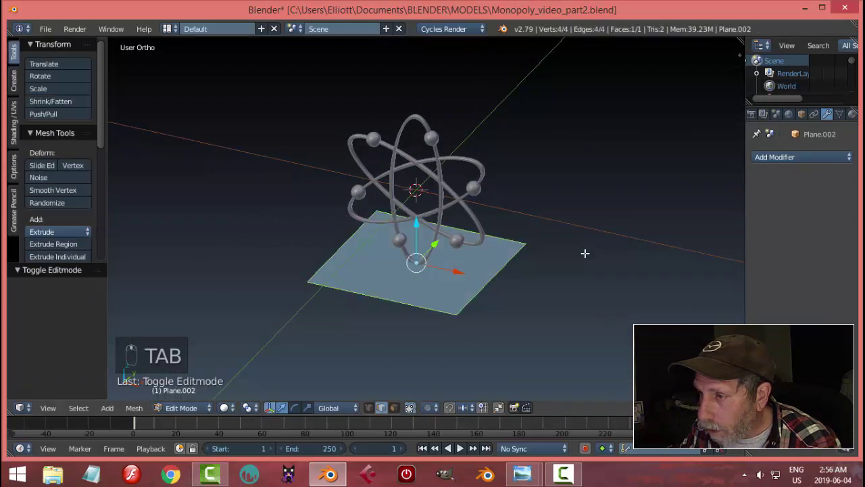
pyautogui.press('s')
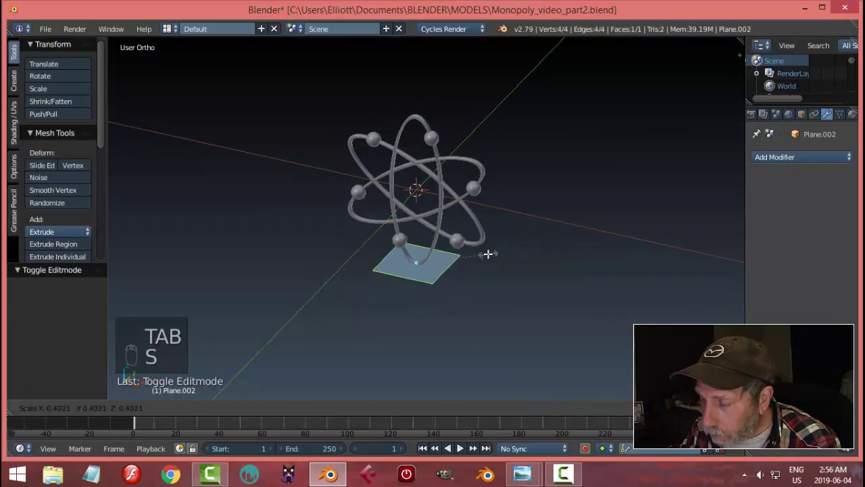
pyautogui.click(472, 257)
pyautogui.moveTo(467, 255); pyautogui.dragTo(456, 264, button='middle')
pyautogui.press('s')
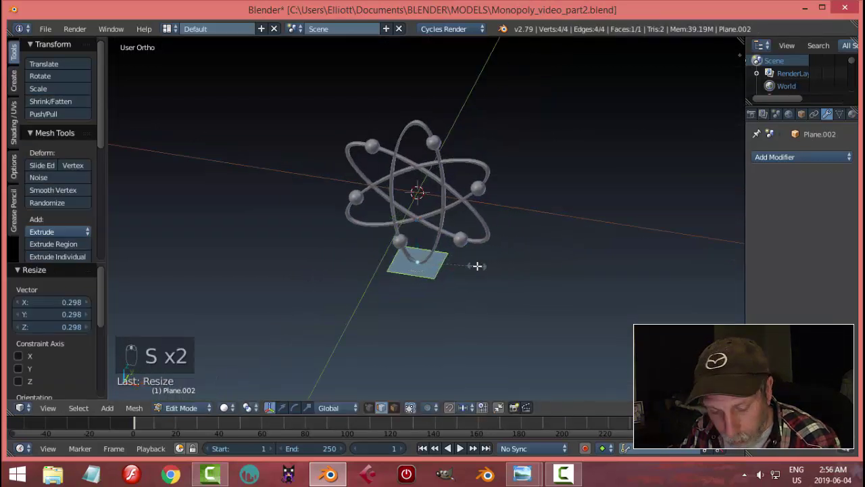
pyautogui.press('x')
pyautogui.click(529, 269)
# Step: Extrude the rectangle about 0.271 downward along Z and scale the lower face by about 1.245 to make a tapered base
pyautogui.moveTo(529, 269); pyautogui.dragTo(489, 266, button='middle')
pyautogui.press('e')
pyautogui.rightClick(490, 266)
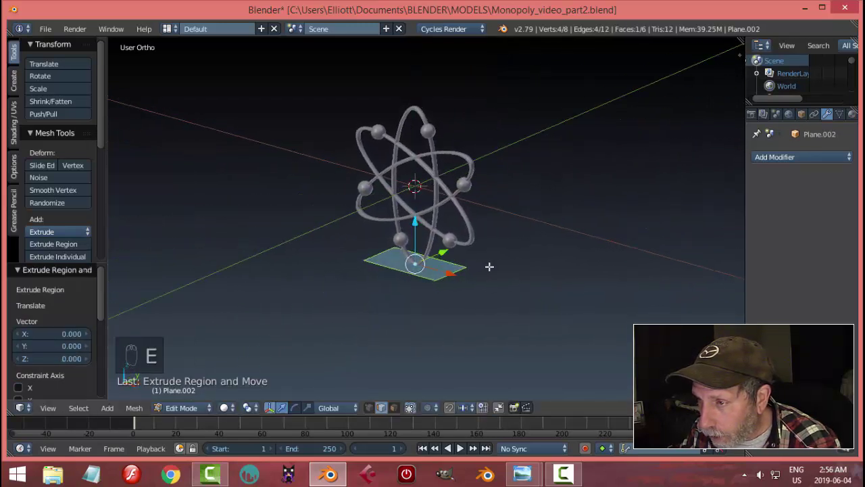
pyautogui.press('g')
pyautogui.press('z')
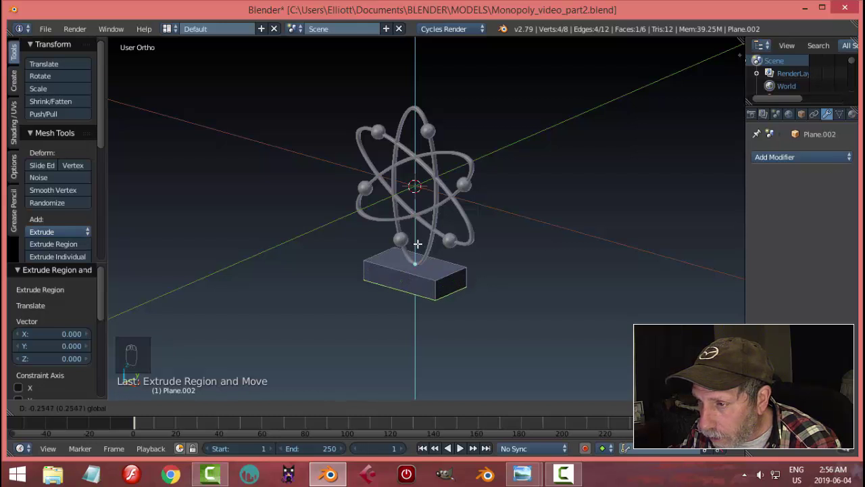
pyautogui.click(439, 247)
pyautogui.press('s')
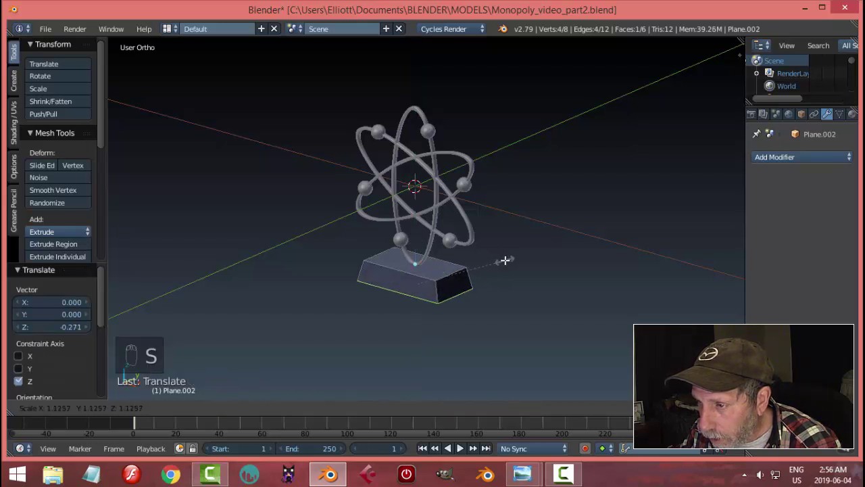
pyautogui.click(515, 258)
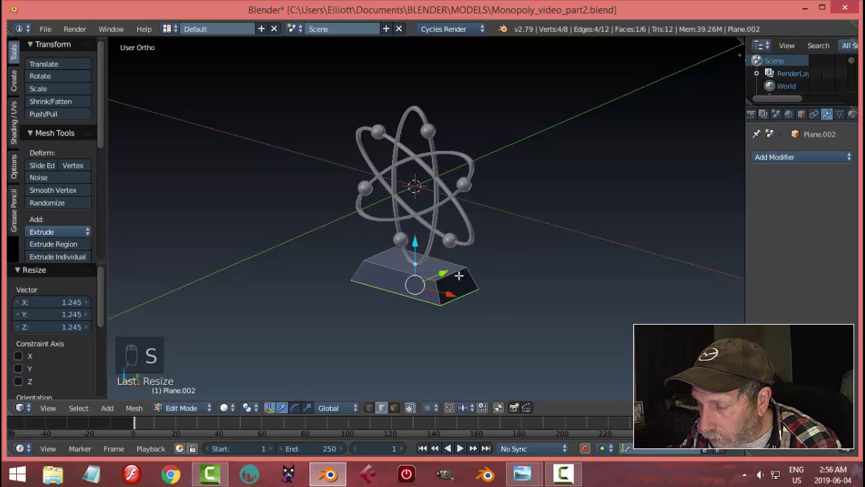
# Step: Select the whole base mesh, recalculate its normals outward and return to Object Mode
pyautogui.moveTo(501, 273); pyautogui.dragTo(518, 261, button='middle')
pyautogui.press('a')
pyautogui.press('a')
pyautogui.press('a')
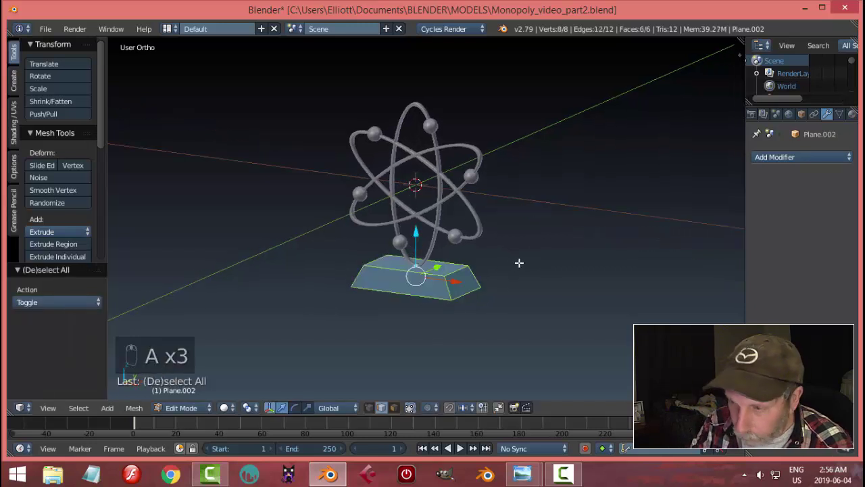
pyautogui.hotkey('ctrl', 'n')
pyautogui.press('Tab')
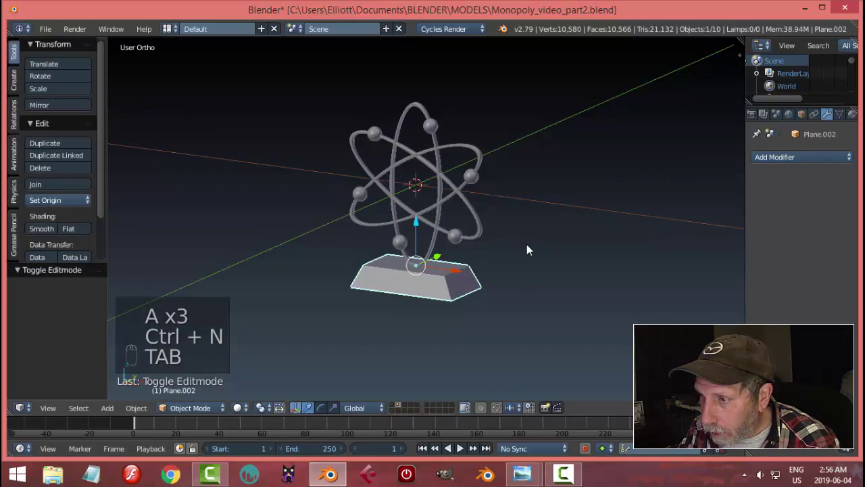
# Step: Add a Subdivision Surface modifier to the base and set its View subdivisions to 2
pyautogui.scroll(-1, 541, 247)
pyautogui.click(801, 157)
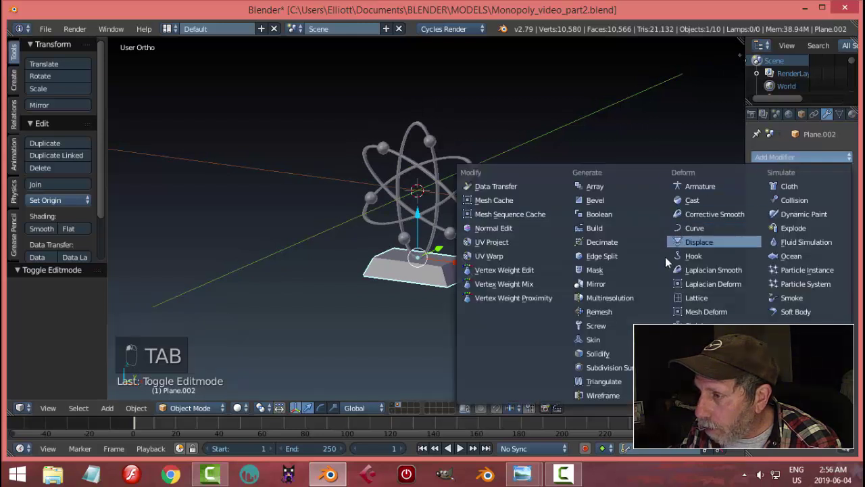
pyautogui.click(606, 367)
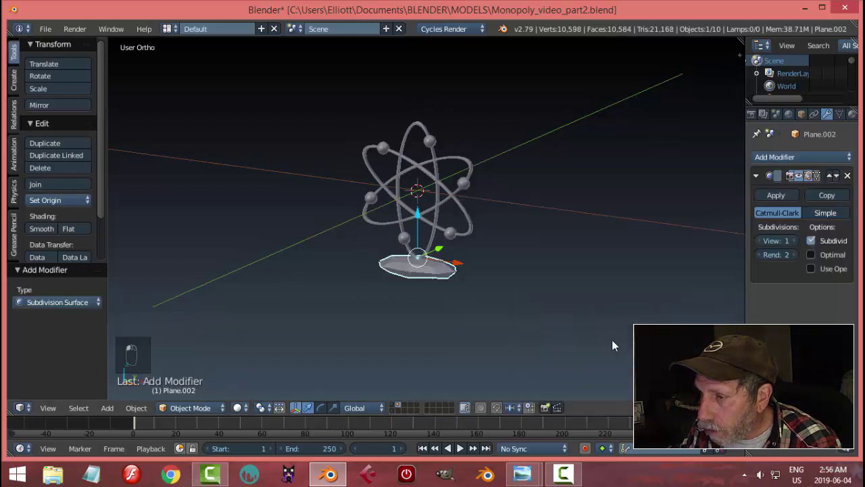
pyautogui.click(795, 240)
# Step: Add two loop cuts across the base and scale them apart by about 2.436 along X, towards the short ends
pyautogui.press('Tab')
pyautogui.scroll(3, 479, 314)
pyautogui.moveTo(479, 314); pyautogui.dragTo(497, 266, button='middle')
pyautogui.hotkey('ctrl', 'r')
pyautogui.scroll(1, 429, 247)
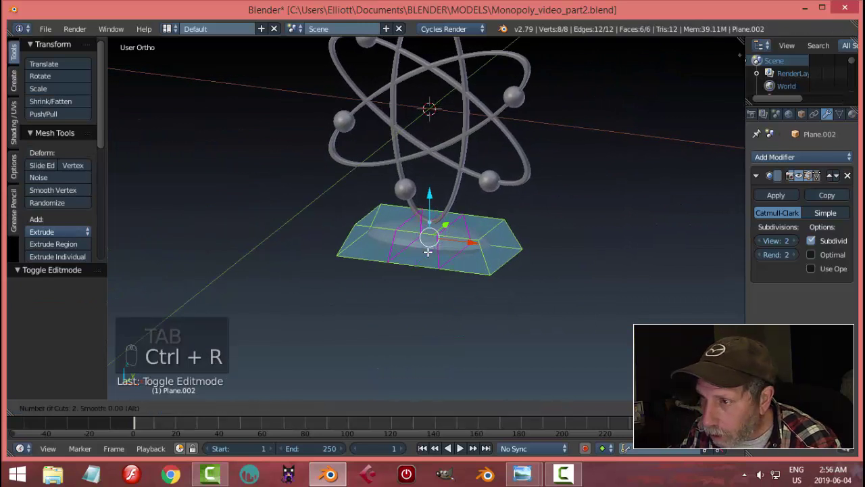
pyautogui.click(428, 249)
pyautogui.rightClick(429, 251)
pyautogui.moveTo(442, 255); pyautogui.dragTo(539, 263, button='middle')
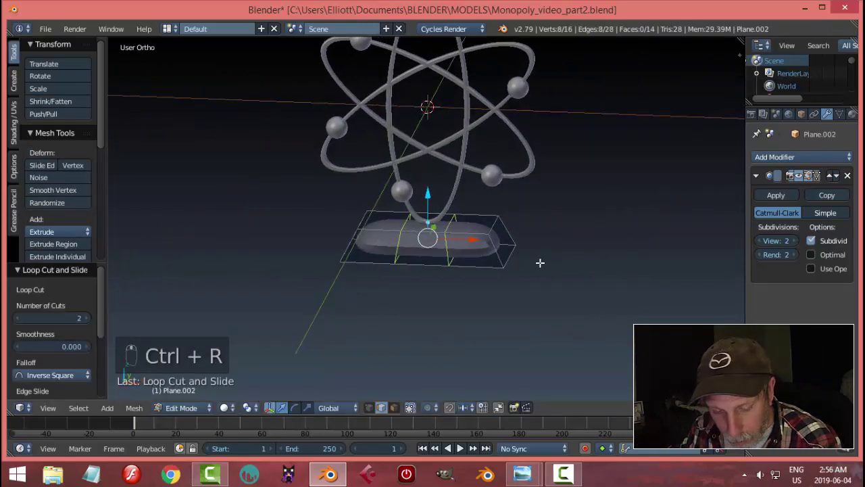
pyautogui.press('s')
pyautogui.press('x')
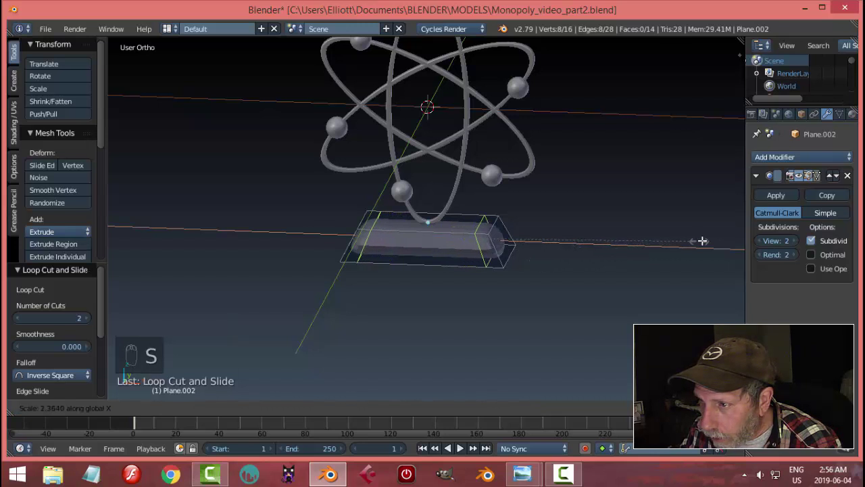
pyautogui.click(707, 239)
# Step: Add two lengthwise loop cuts to the base and scale them apart by about 2.28 along Y, towards the long sides
pyautogui.moveTo(604, 245); pyautogui.dragTo(521, 248, button='middle')
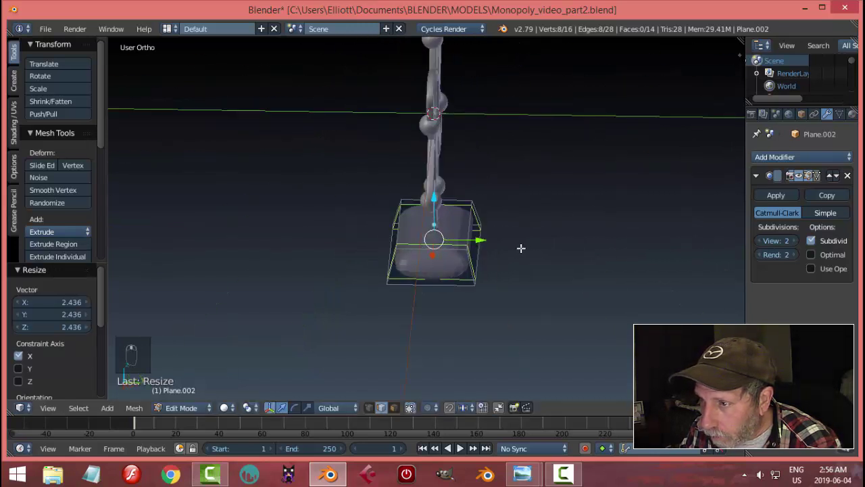
pyautogui.hotkey('ctrl', 'r')
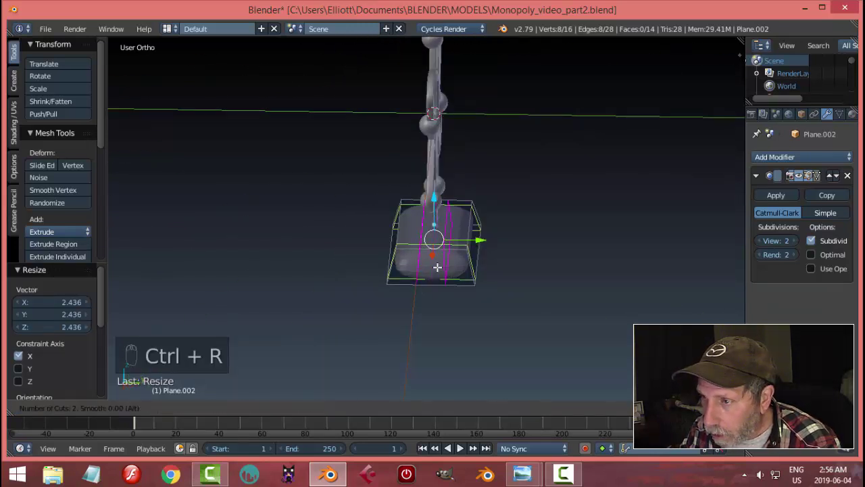
pyautogui.click(436, 267)
pyautogui.rightClick(438, 266)
pyautogui.press('s')
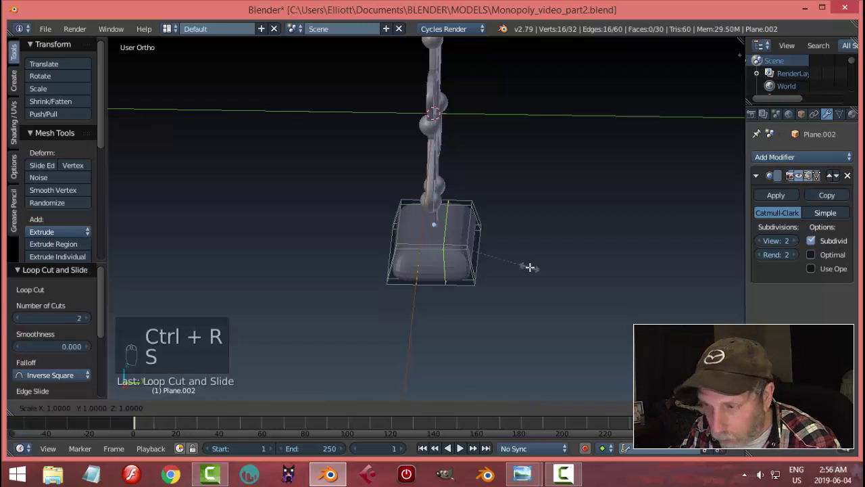
pyautogui.press('y')
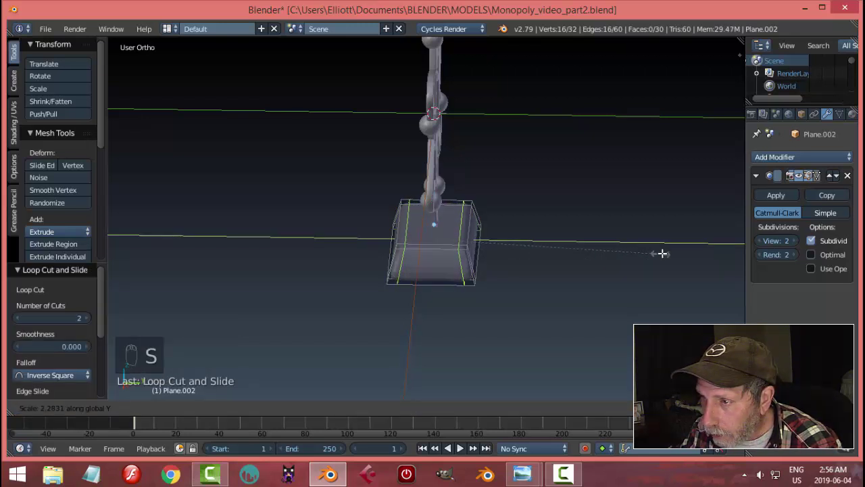
pyautogui.click(661, 251)
pyautogui.press('a')
# Step: Add one horizontal loop cut around the base's sides and slide it down close to the bottom edge
pyautogui.moveTo(473, 276); pyautogui.dragTo(527, 273, button='middle')
pyautogui.hotkey('ctrl', 'r')
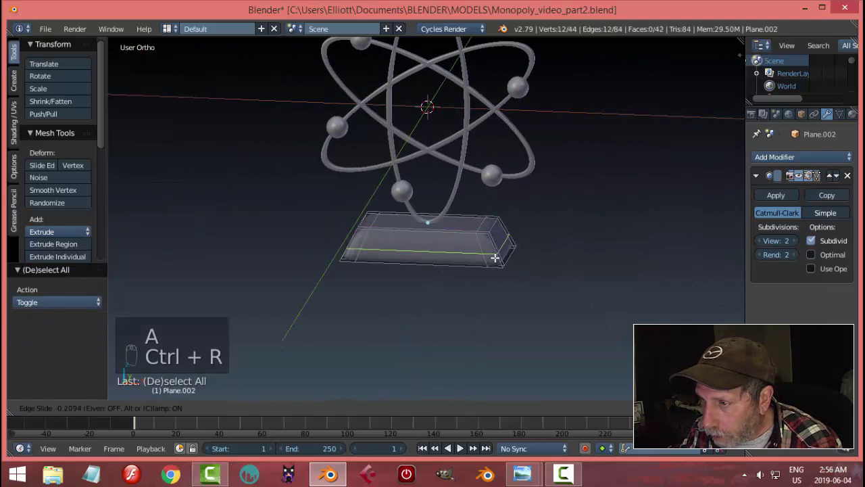
pyautogui.click(497, 264)
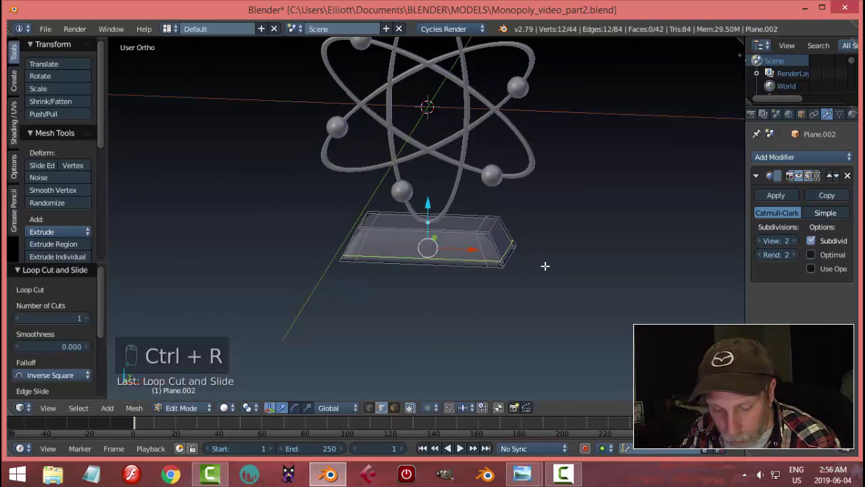
pyautogui.press('a')
# Step: Return to Object Mode and apply smooth shading to the base
pyautogui.press('Tab')
pyautogui.click(445, 265)
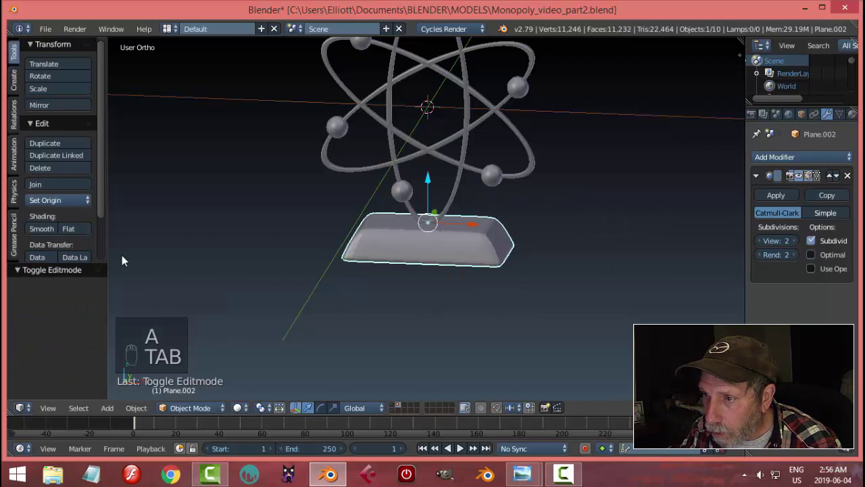
pyautogui.click(42, 229)
# Step: Add another horizontal loop cut around the base's sides and slide it up close to the top edge
pyautogui.press('Tab')
pyautogui.click(588, 258)
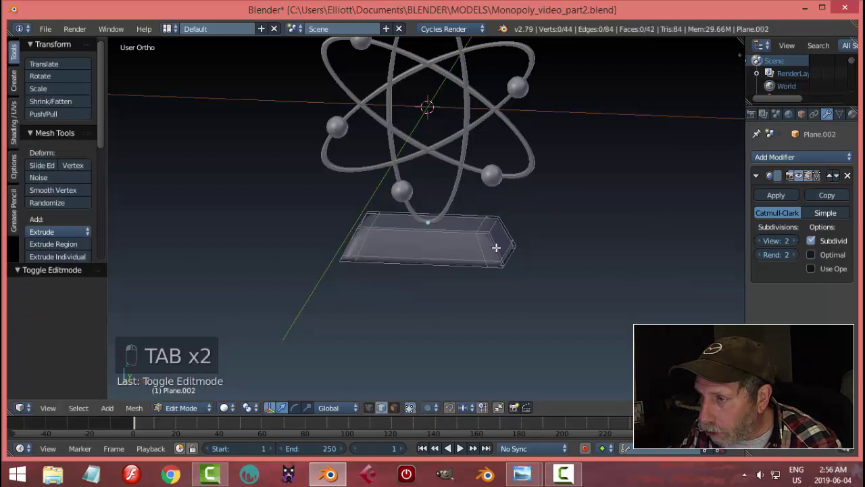
pyautogui.hotkey('ctrl', 'r')
pyautogui.click(491, 244)
pyautogui.click(490, 236)
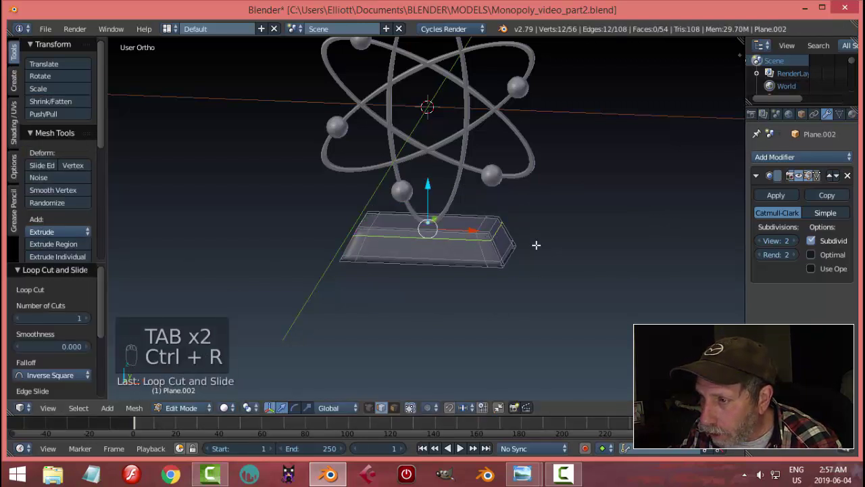
pyautogui.press('a')
# Step: Select both lengthwise edge loops of the base and scale them slightly inward along Y, to about 0.93
pyautogui.moveTo(591, 254); pyautogui.dragTo(440, 270, button='middle')
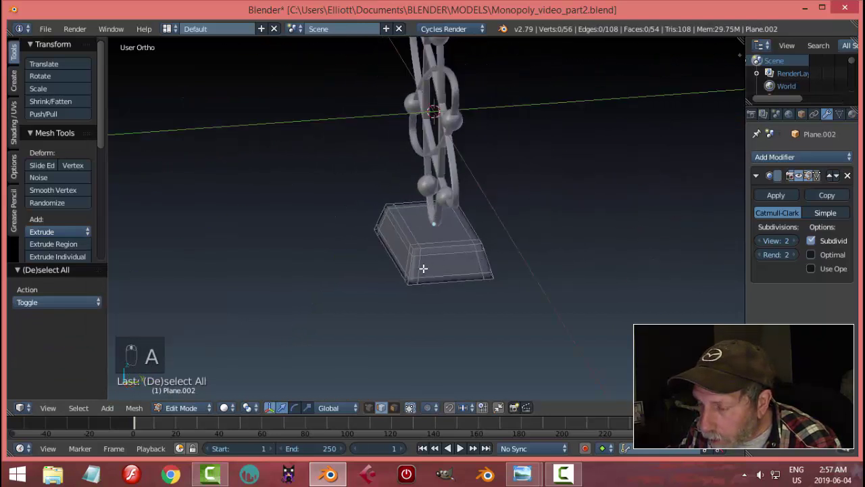
pyautogui.keyDown('alt'); pyautogui.click(424, 263); pyautogui.keyUp('alt')
pyautogui.moveTo(567, 267); pyautogui.dragTo(552, 264, button='middle')
pyautogui.press('s')
pyautogui.press('y')
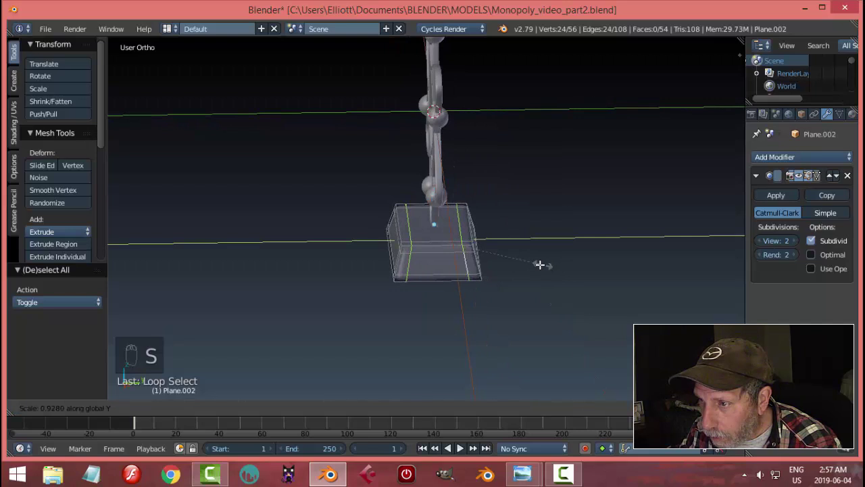
pyautogui.click(535, 264)
pyautogui.press('a')
# Step: Check the crosswise edge loop near the base's short end, clear the selection and return to Object Mode
pyautogui.moveTo(535, 263); pyautogui.dragTo(602, 259, button='middle')
pyautogui.keyDown('alt'); pyautogui.click(399, 255); pyautogui.keyUp('alt')
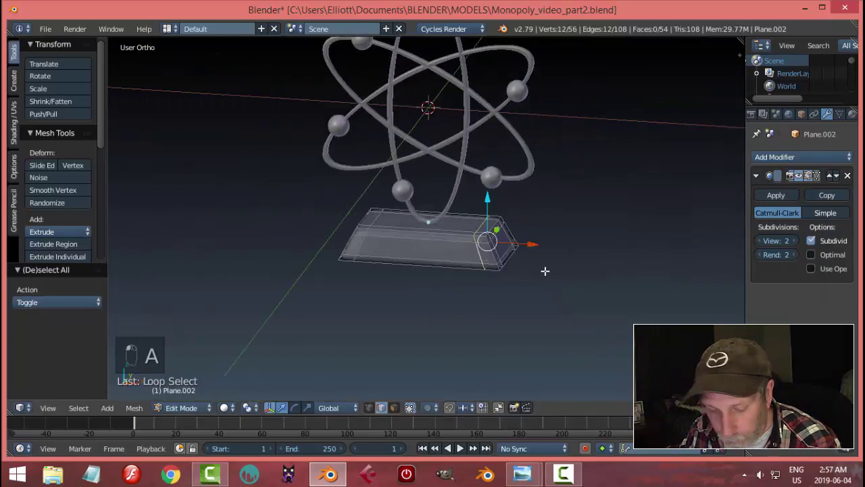
pyautogui.press('a')
pyautogui.press('Tab')
pyautogui.click(462, 269)
pyautogui.press('a')
pyautogui.moveTo(553, 265); pyautogui.dragTo(492, 262, button='middle')
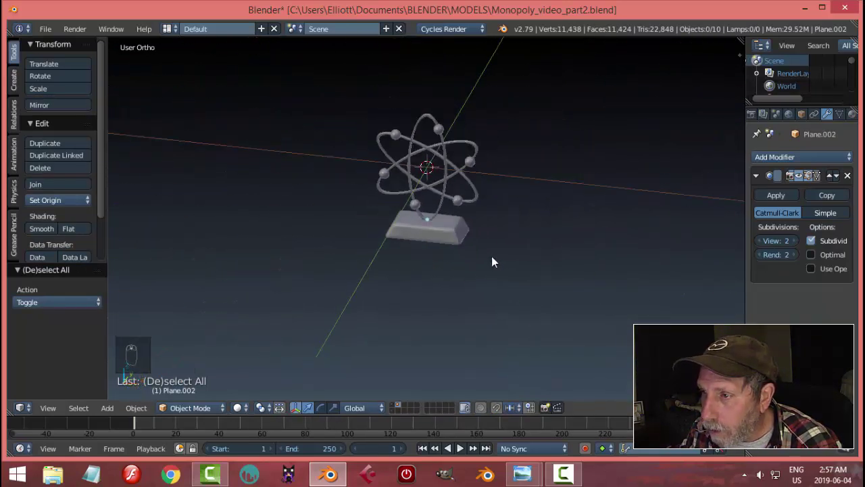
# Step: Nudge the base slightly along Z in front view so it meets the lowest point of the rings, and deselect it
pyautogui.rightClick(447, 238)
pyautogui.press('KP_1')
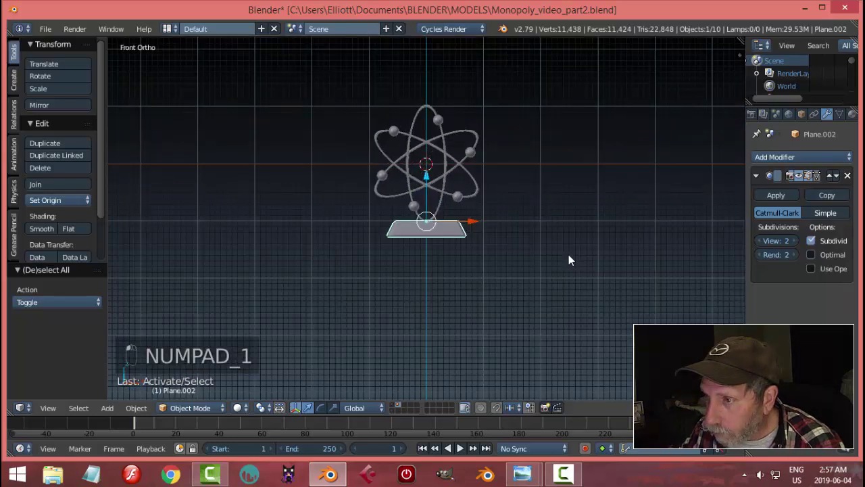
pyautogui.scroll(5, 569, 257)
pyautogui.scroll(2, 427, 196)
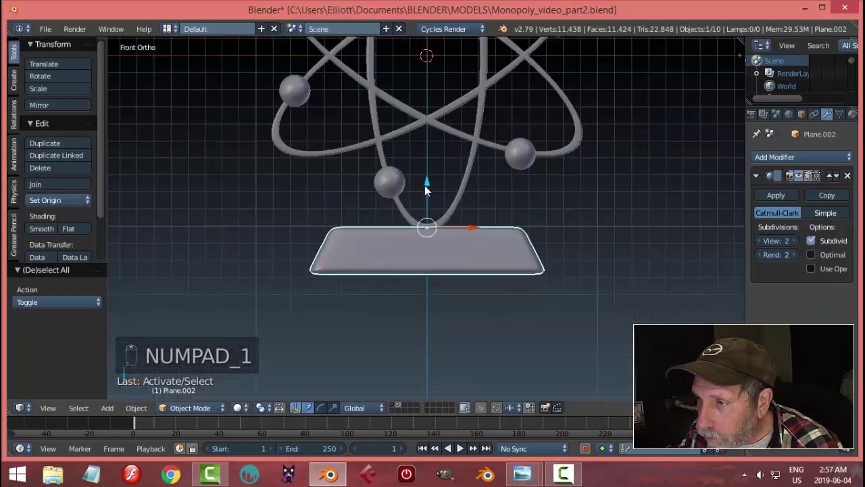
pyautogui.moveTo(424, 184); pyautogui.dragTo(432, 183)
pyautogui.press('a')
pyautogui.moveTo(518, 209); pyautogui.dragTo(555, 202, button='middle')
pyautogui.scroll(-4, 528, 232)
# Step: Try deleting the underside faces of the base, including the surrounding border faces, and return to Object Mode
pyautogui.rightClick(463, 241)
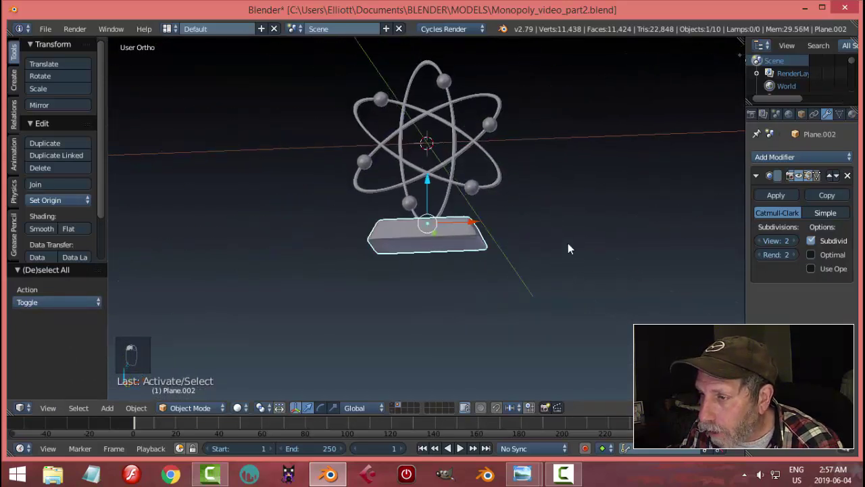
pyautogui.press('Tab')
pyautogui.click(663, 232)
pyautogui.hotkey('ctrl', 'Tab')
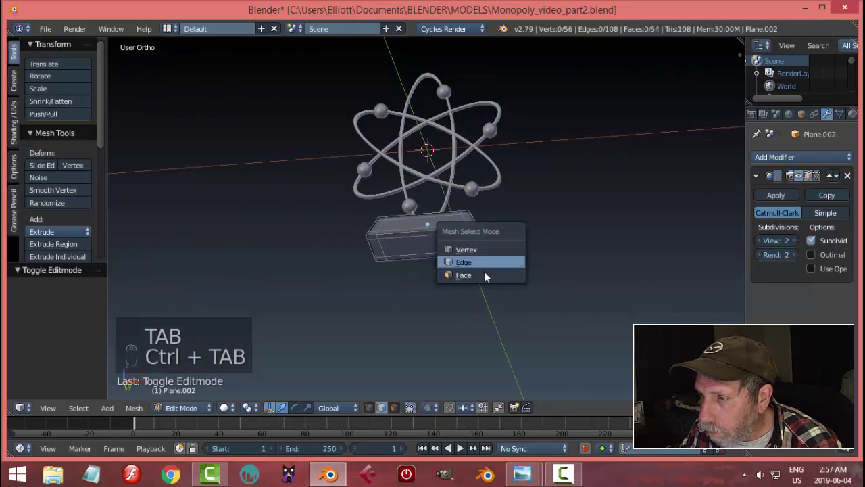
pyautogui.click(484, 275)
pyautogui.moveTo(575, 245); pyautogui.dragTo(588, 212, button='middle')
pyautogui.press('ctrl+KP_Add')
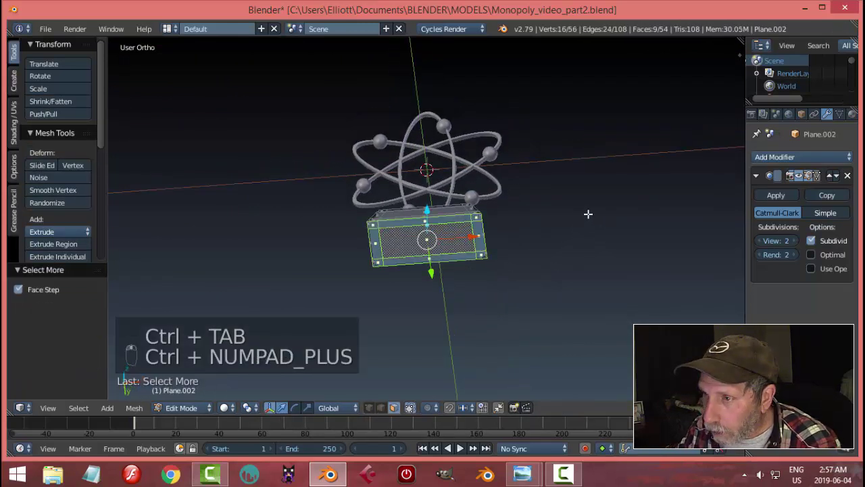
pyautogui.press('x')
pyautogui.click(583, 215)
pyautogui.press('Tab')
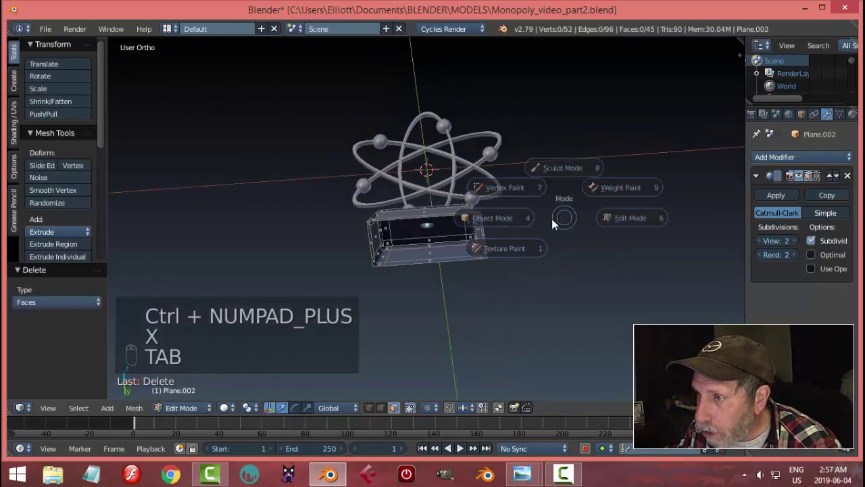
pyautogui.click(541, 209)
# Step: Inspect the opened base from several angles and undo the deletion of its underside faces
pyautogui.press('a')
pyautogui.press('a')
pyautogui.scroll(-3, 520, 169)
pyautogui.scroll(2, 522, 271)
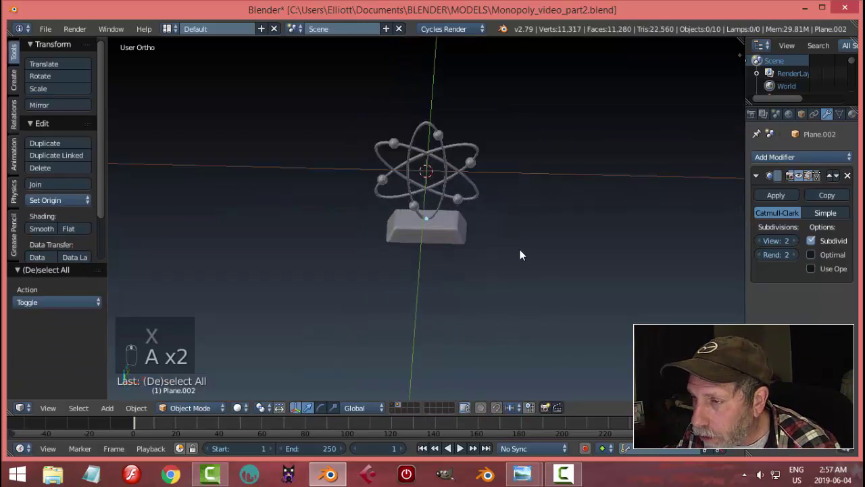
pyautogui.moveTo(519, 256); pyautogui.dragTo(491, 250, button='middle')
pyautogui.press('a')
pyautogui.scroll(2, 515, 235)
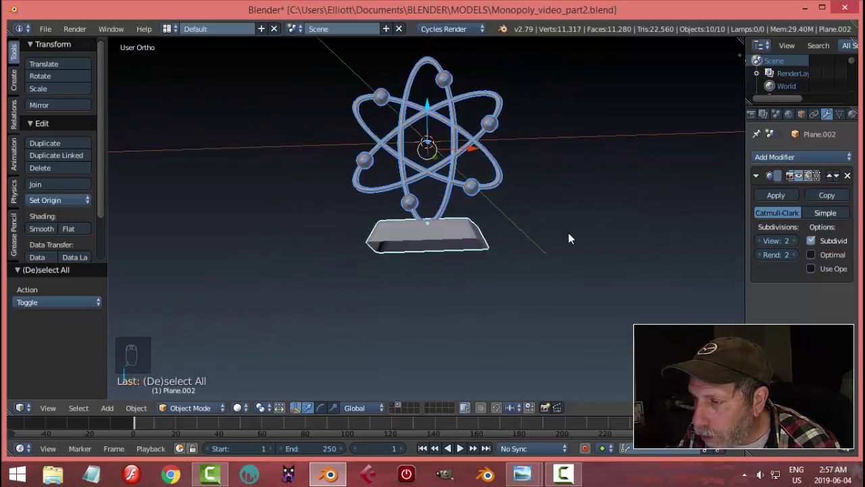
pyautogui.moveTo(568, 233); pyautogui.dragTo(554, 216, button='middle')
pyautogui.hotkey('ctrl', 'z')
pyautogui.hotkey('ctrl', 'z')
pyautogui.hotkey('ctrl', 'z')
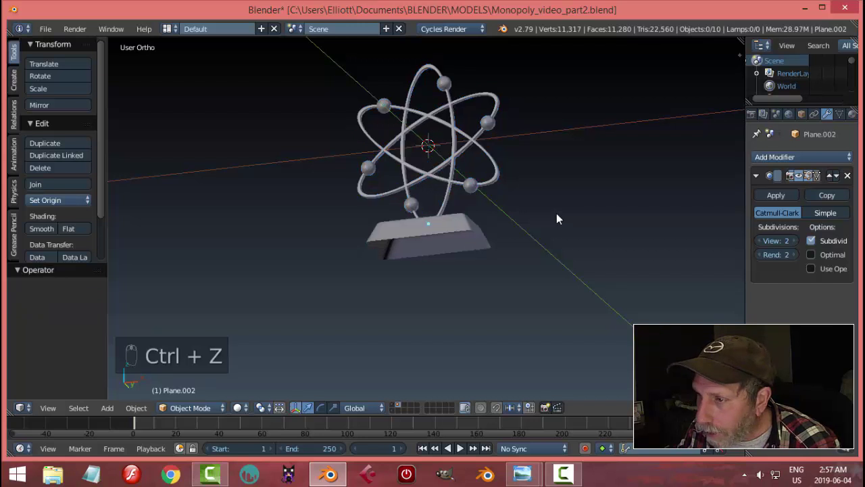
pyautogui.press('a')
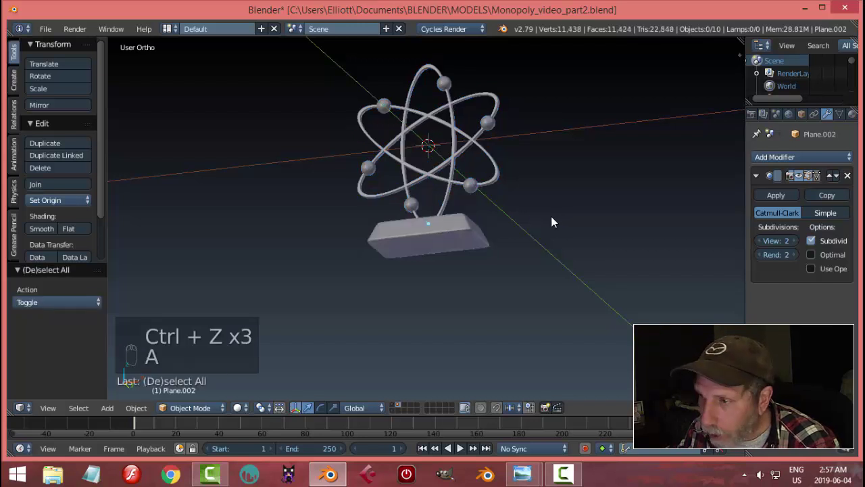
# Step: Select all parts of the atom model, put them in a new group and scale them down to about 0.402
pyautogui.moveTo(555, 221); pyautogui.dragTo(565, 245, button='middle')
pyautogui.press('a')
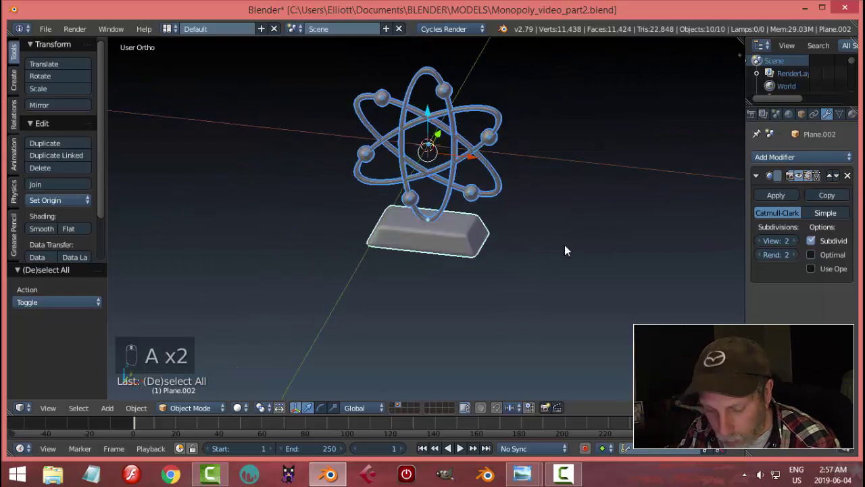
pyautogui.hotkey('ctrl', 'g')
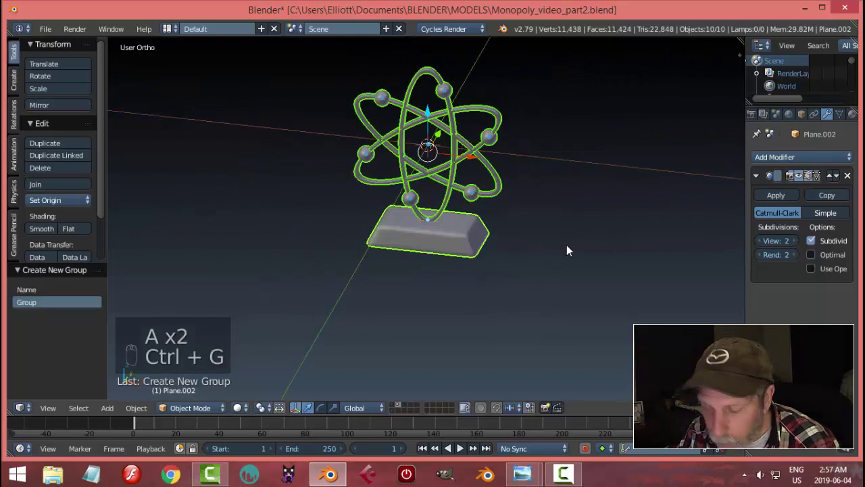
pyautogui.press('s')
pyautogui.click(472, 218)
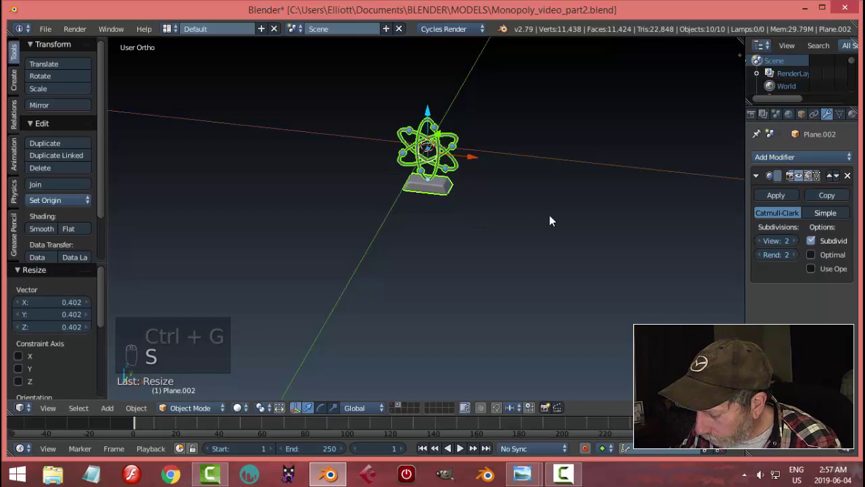
# Step: Move the grouped atom model to the first layer and display that layer with the board
pyautogui.press('m')
pyautogui.click(651, 236)
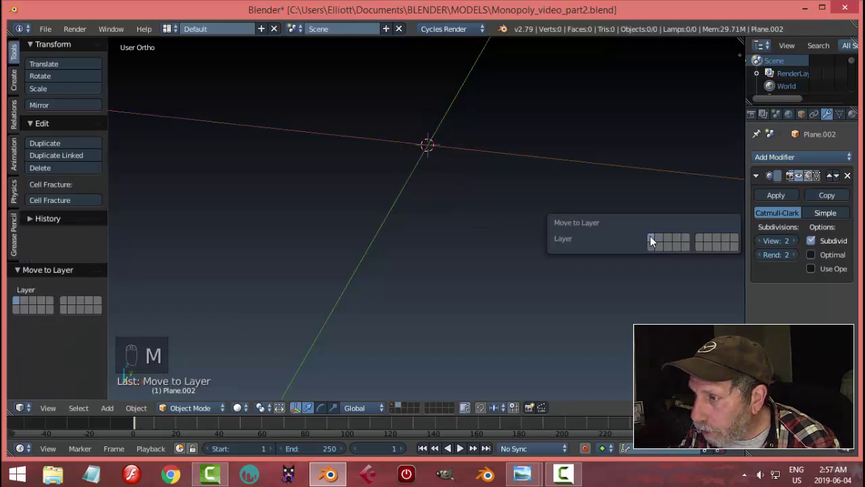
pyautogui.click(393, 405)
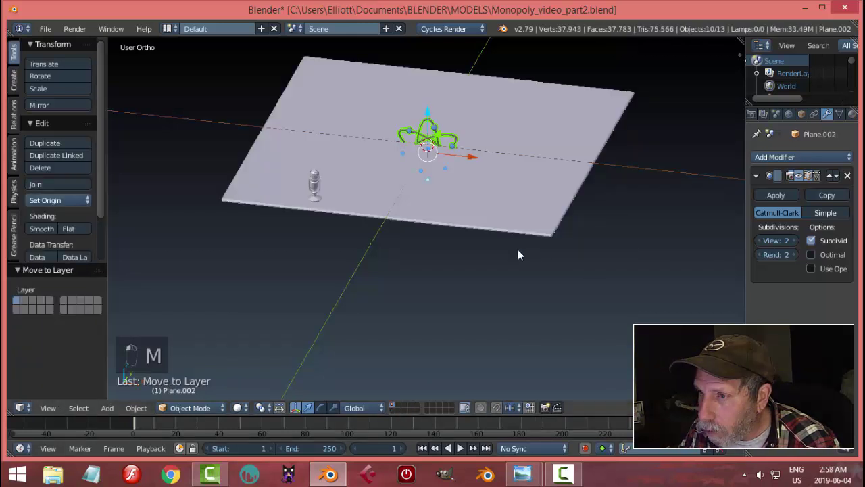
# Step: Move the atom model about -0.796 along Y and raise it about 0.572 along Z, clear of the board
pyautogui.scroll(-2, 501, 189)
pyautogui.moveTo(439, 155); pyautogui.dragTo(520, 190)
pyautogui.press('KP_1')
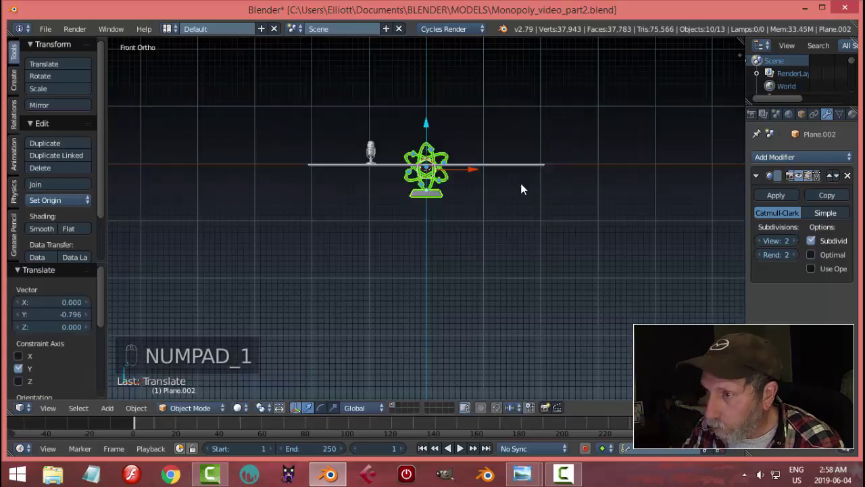
pyautogui.scroll(2, 520, 183)
pyautogui.keyDown('shift'); pyautogui.moveTo(513, 176); pyautogui.dragTo(469, 262, button='middle'); pyautogui.keyUp('shift')
pyautogui.scroll(3, 447, 243)
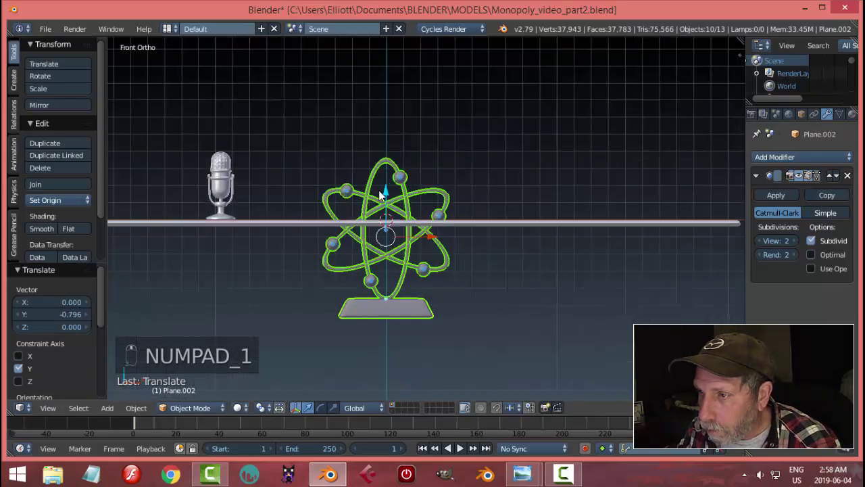
pyautogui.moveTo(382, 192); pyautogui.dragTo(398, 90)
# Step: Scale the atom model to about 0.42 and lower it about 0.267 along Z onto the board's surface
pyautogui.press('s')
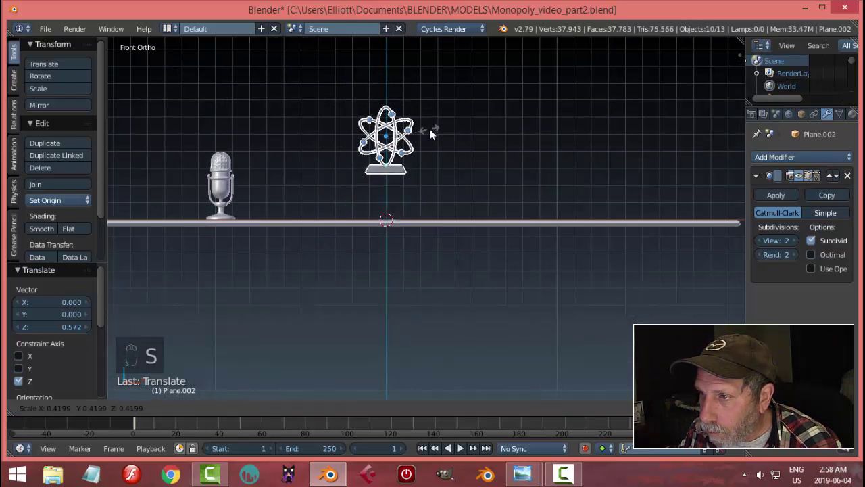
pyautogui.click(431, 131)
pyautogui.moveTo(386, 96); pyautogui.dragTo(385, 142)
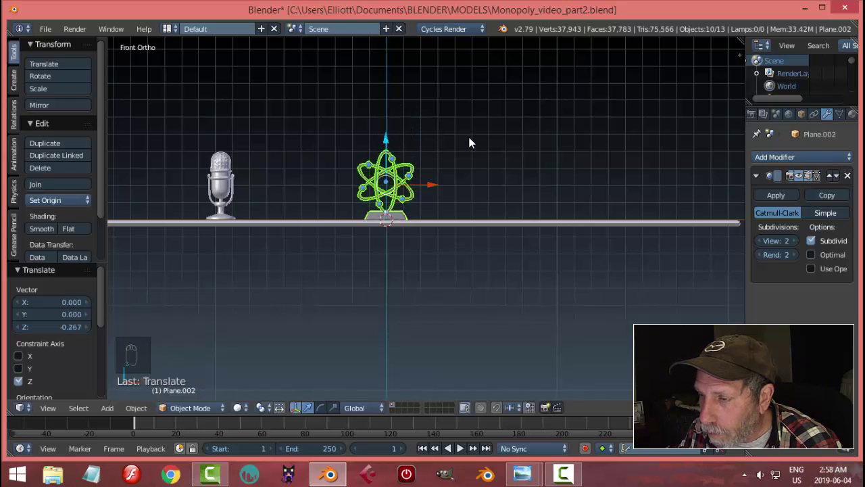
# Step: Move the atom model about -0.608 along Y, to the board edge in line with the microphone
pyautogui.moveTo(469, 142); pyautogui.dragTo(485, 187, button='middle')
pyautogui.moveTo(465, 232); pyautogui.dragTo(361, 213, button='middle')
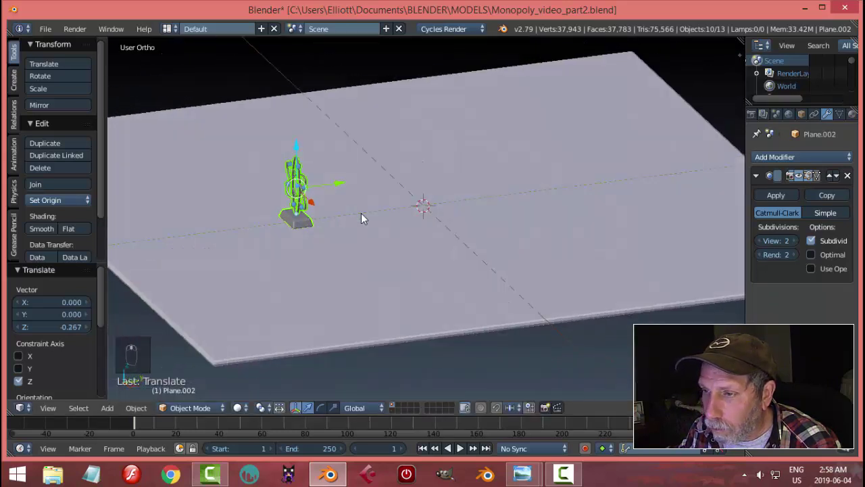
pyautogui.moveTo(340, 187); pyautogui.dragTo(162, 205)
pyautogui.moveTo(162, 205); pyautogui.dragTo(457, 308, button='middle')
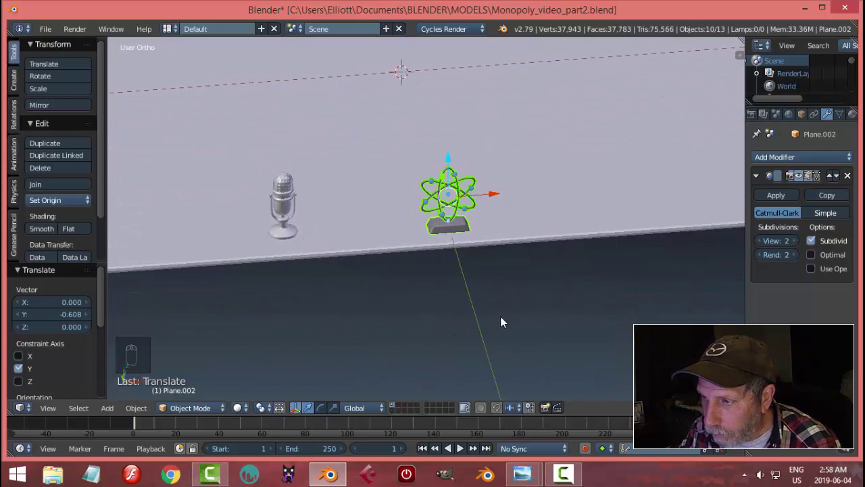
# Step: Show the viewport in Material shading and move the atom model -0.636 along X and 0.096 along Y onto the Chance square
pyautogui.click(261, 407)
pyautogui.click(257, 336)
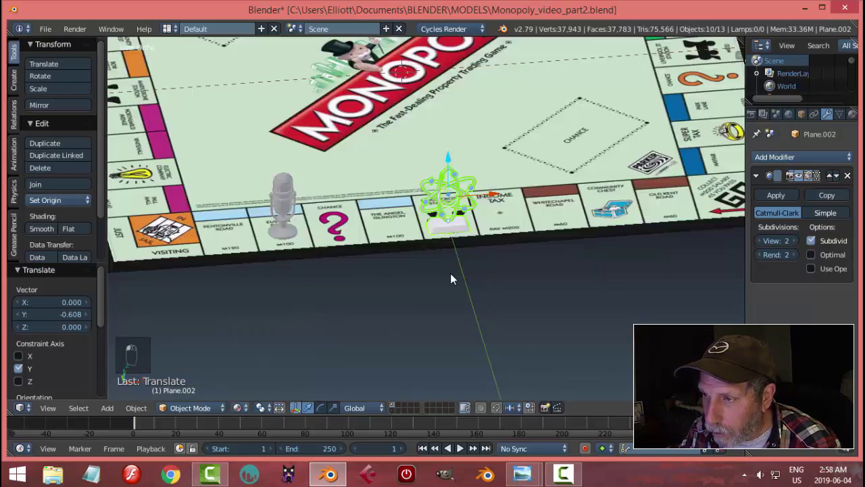
pyautogui.moveTo(492, 196); pyautogui.dragTo(380, 195)
pyautogui.moveTo(379, 195); pyautogui.dragTo(250, 158, button='middle')
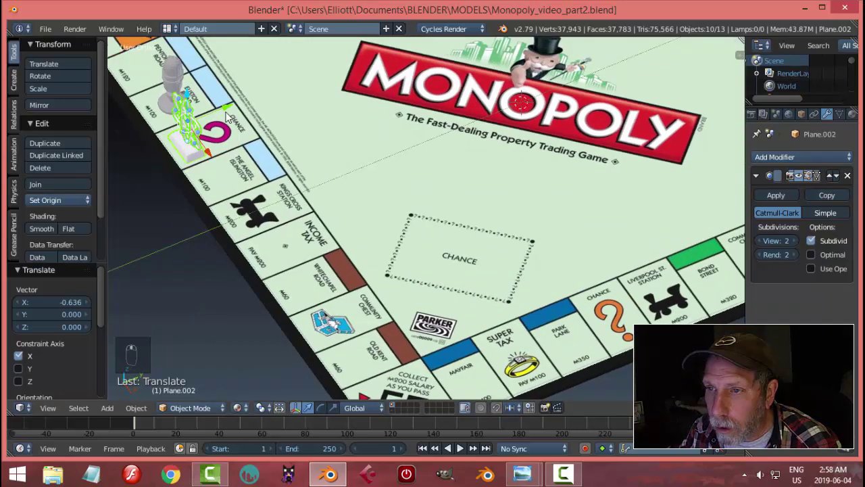
pyautogui.moveTo(227, 116); pyautogui.dragTo(244, 108)
pyautogui.moveTo(243, 109); pyautogui.dragTo(463, 148, button='middle')
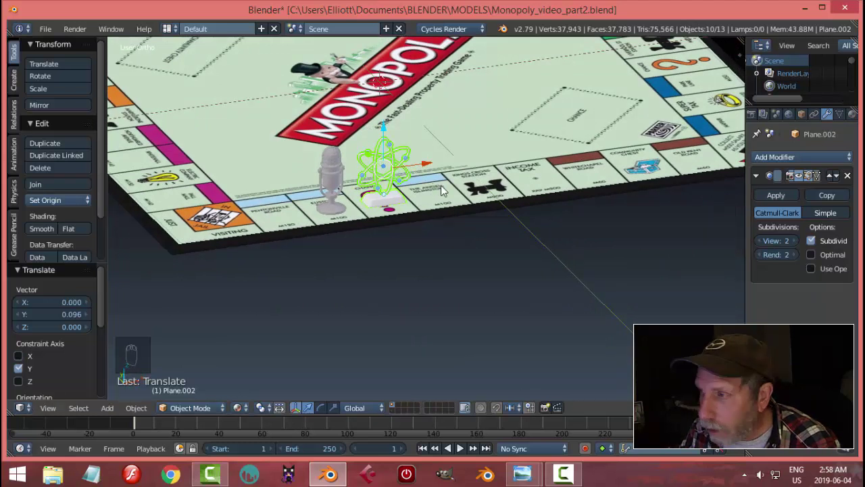
# Step: Check the microphone's material and assign the same Material.003 to one of the atom's rings
pyautogui.rightClick(330, 179)
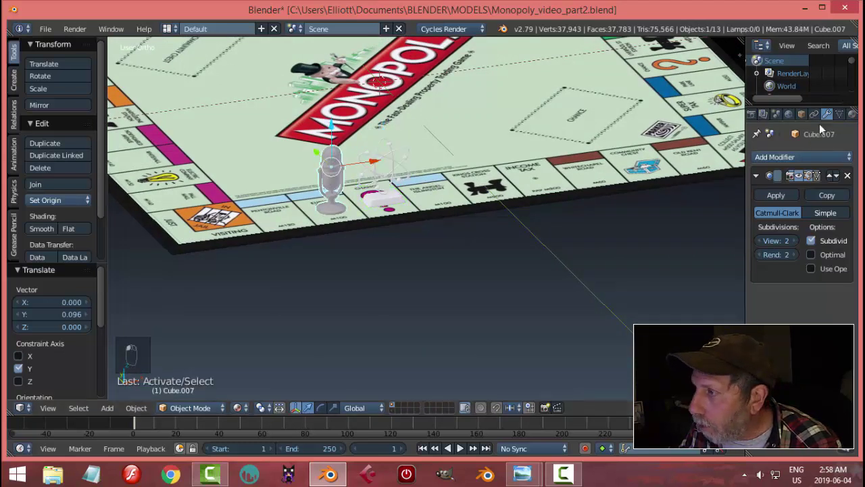
pyautogui.click(852, 115)
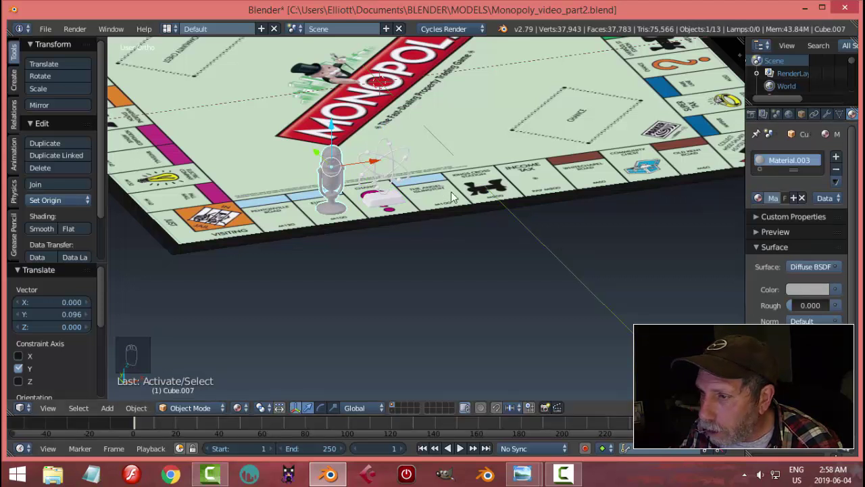
pyautogui.rightClick(393, 161)
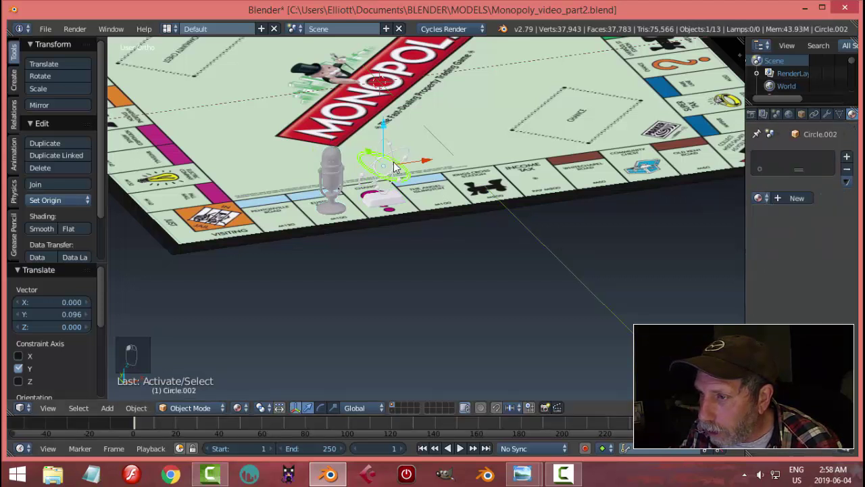
pyautogui.click(766, 198)
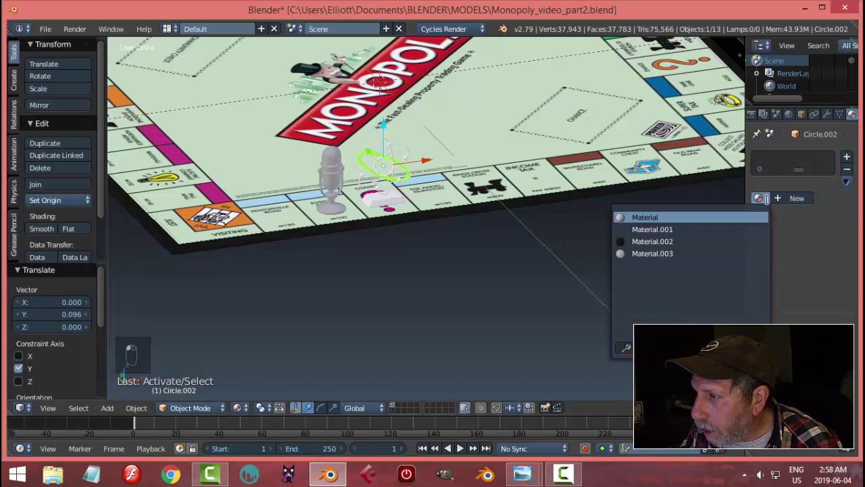
pyautogui.click(653, 254)
# Step: Select the atom's whole group, add the microphone as the active object and link its material to all selected parts
pyautogui.scroll(3, 378, 139)
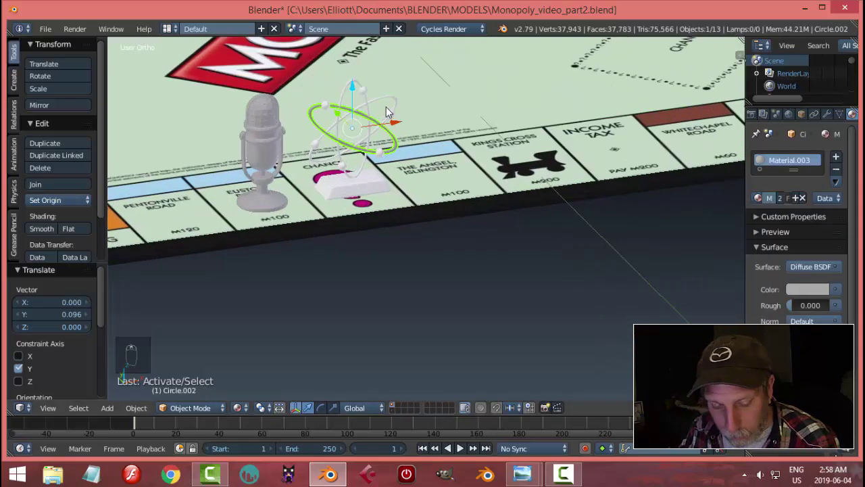
pyautogui.hotkey('shift', 'g')
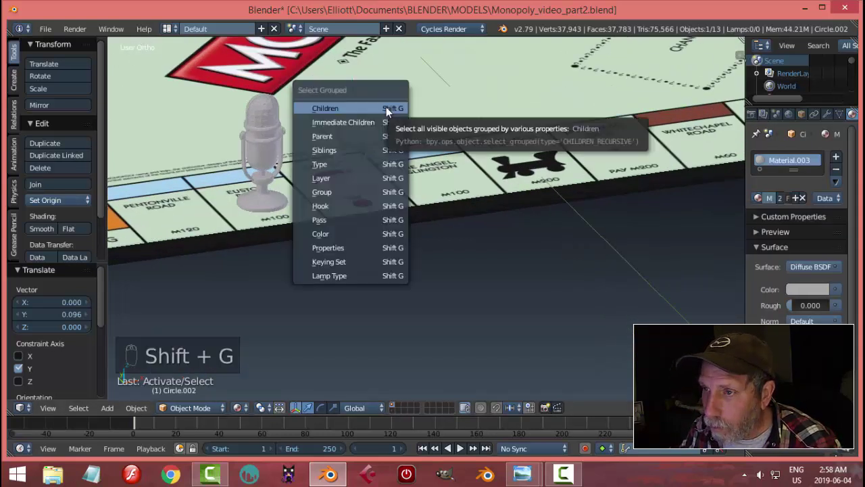
pyautogui.click(381, 190)
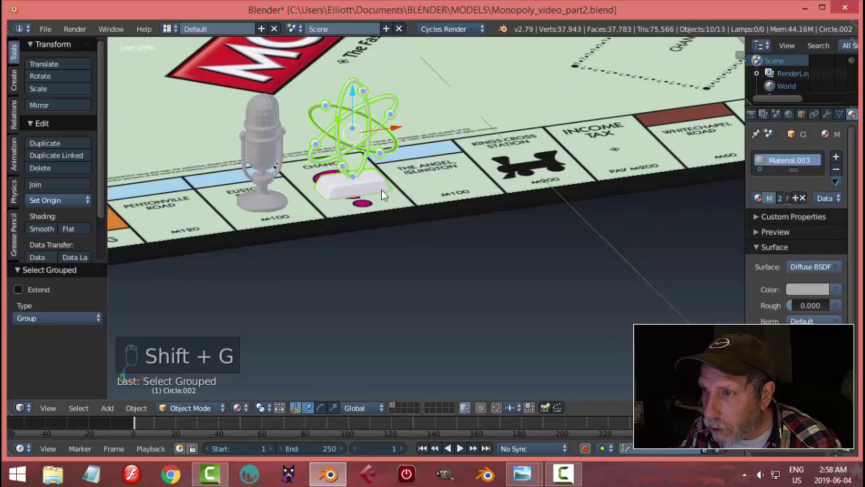
pyautogui.click(758, 198)
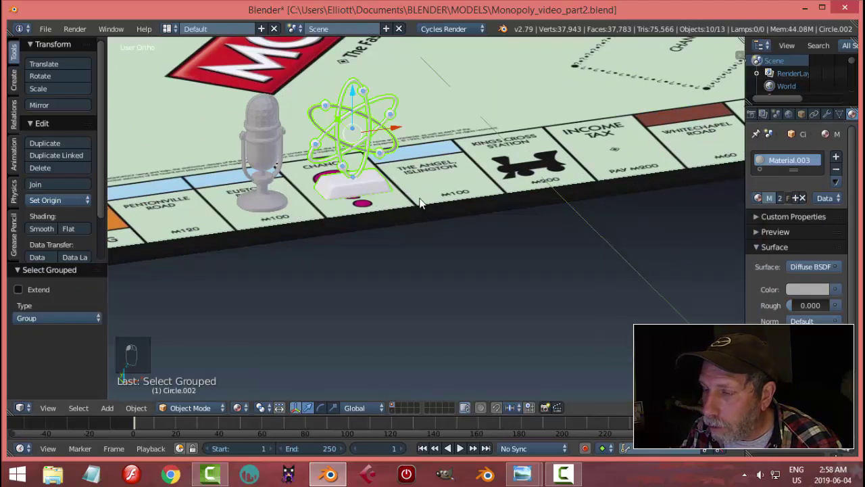
pyautogui.keyDown('shift'); pyautogui.click(266, 159); pyautogui.keyUp('shift')
pyautogui.hotkey('ctrl', 'l')
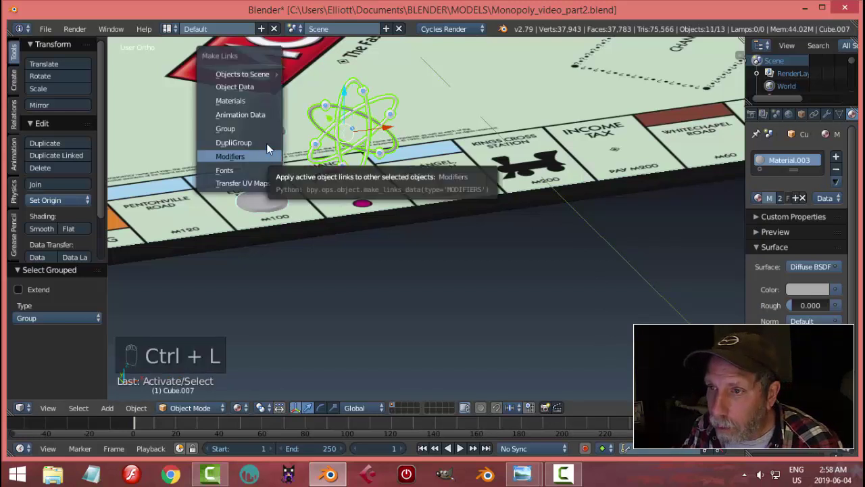
pyautogui.click(267, 104)
# Step: Clear the selection, display the layer holding the lamp and camera as well, and look through the camera
pyautogui.press('a')
pyautogui.moveTo(420, 190); pyautogui.dragTo(426, 186, button='middle')
pyautogui.moveTo(399, 184); pyautogui.dragTo(501, 148, button='middle')
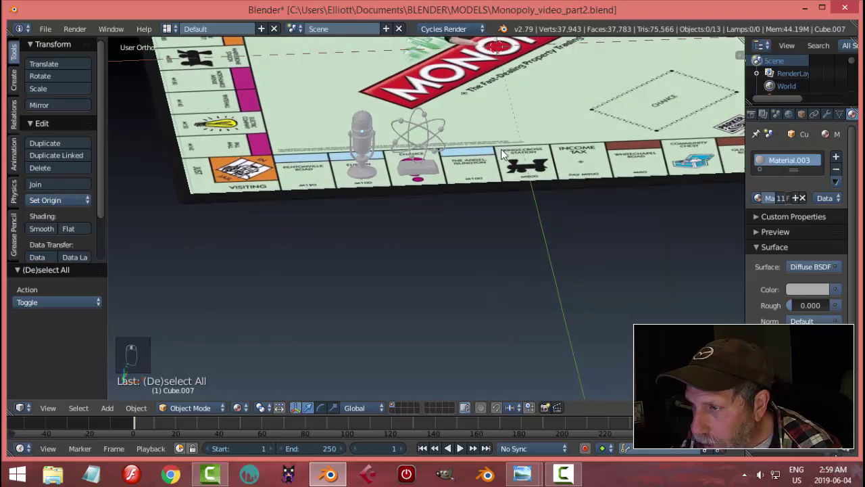
pyautogui.keyDown('shift'); pyautogui.click(394, 410); pyautogui.keyUp('shift')
pyautogui.press('KP_0')
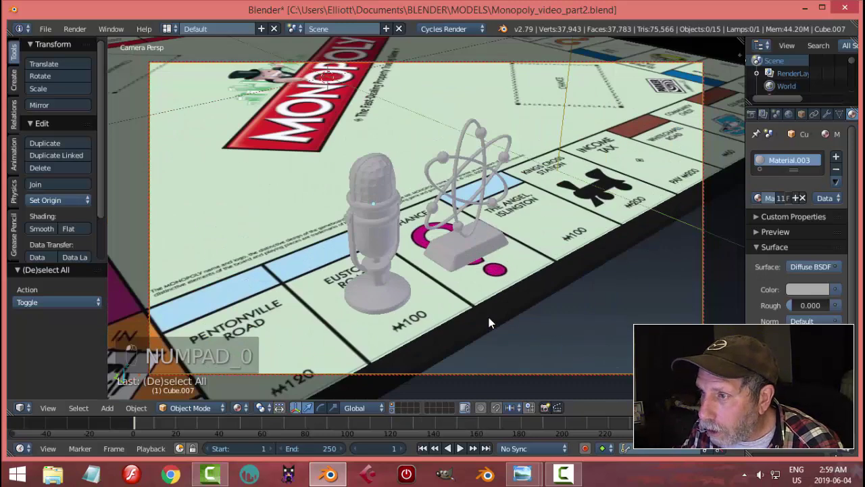
# Step: Preview the camera view with Rendered shading, and return to Material shading
pyautogui.hotkey('shift', 'z')
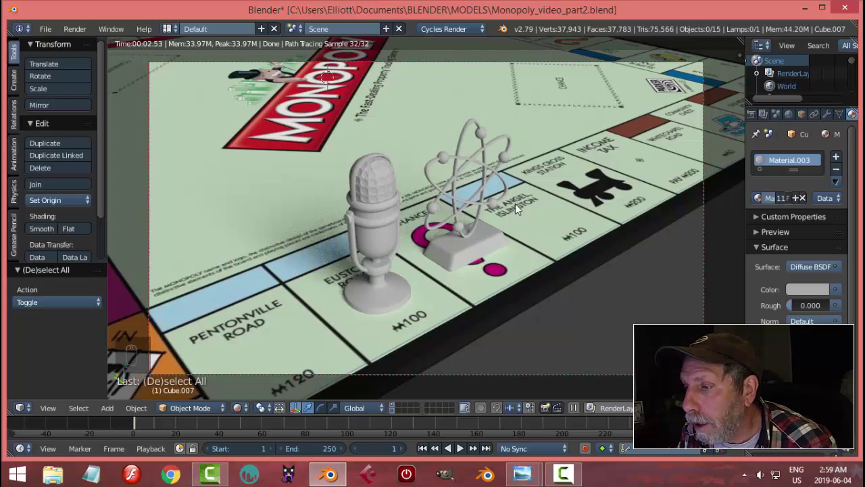
pyautogui.hotkey('shift', 'z')
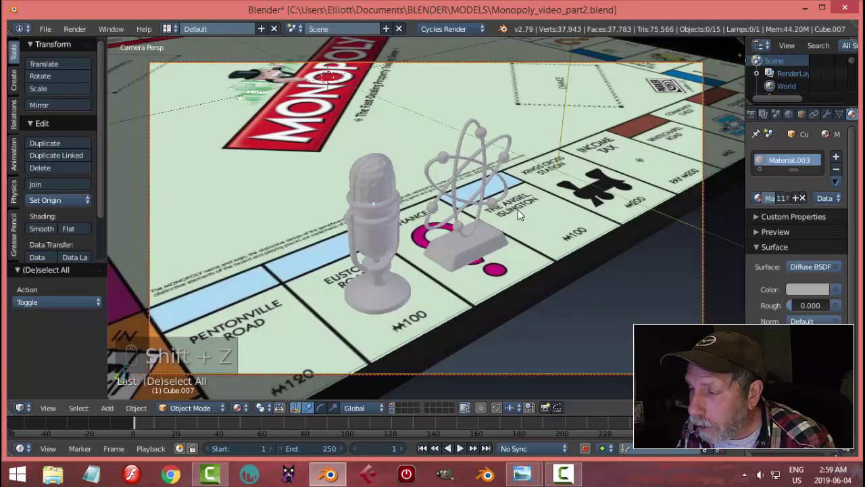
# Step: Select the atom model's whole group, rotate it about -17.4° around the global Z axis, and show the camera view in Rendered shading
pyautogui.rightClick(502, 237)
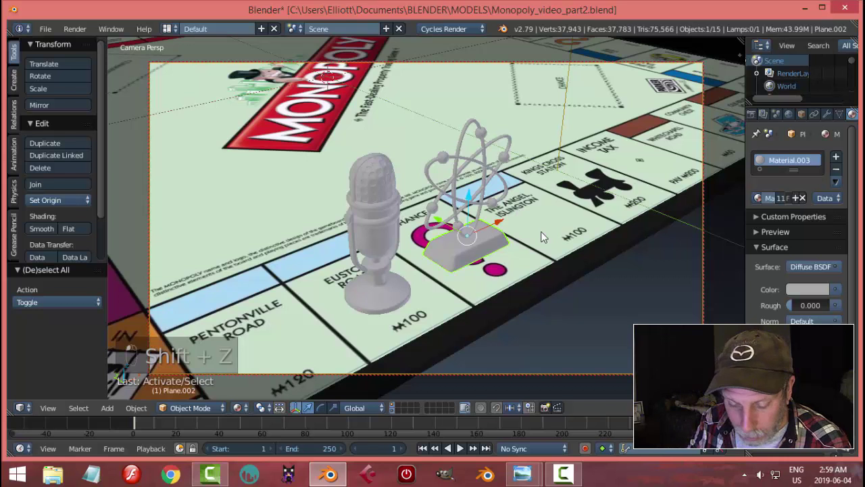
pyautogui.hotkey('shift', 'g')
pyautogui.click(540, 233)
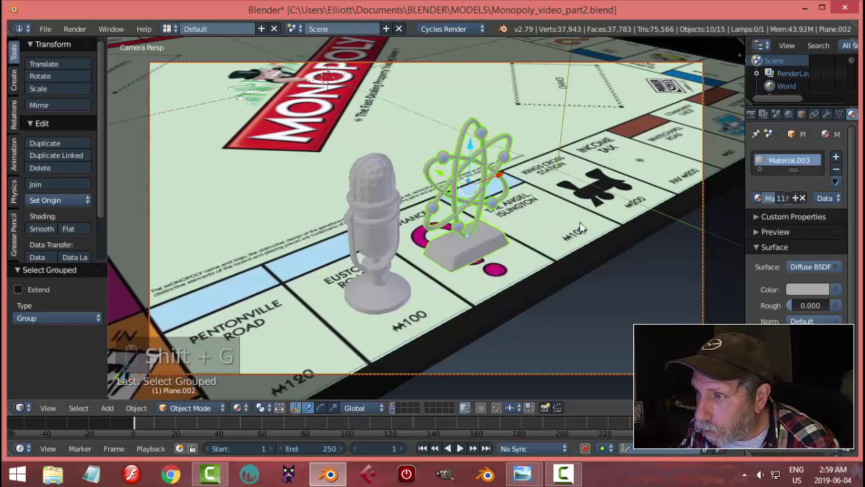
pyautogui.press('r')
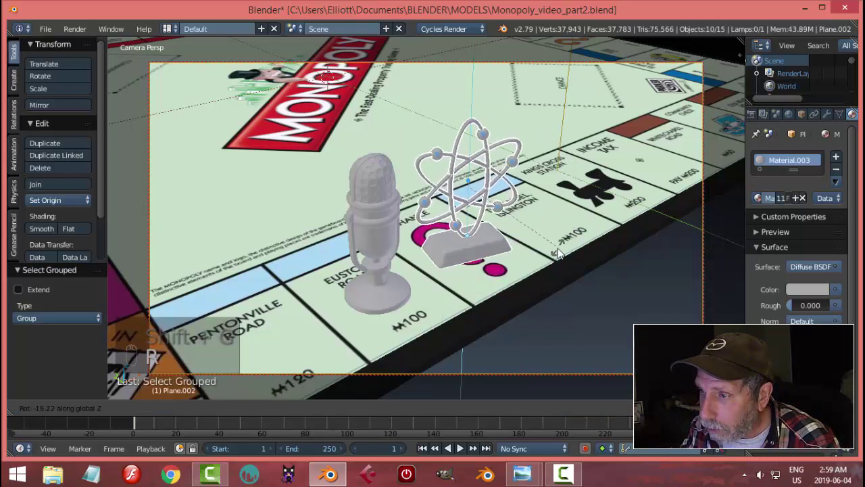
pyautogui.click(559, 254)
pyautogui.hotkey('shift', 'z')
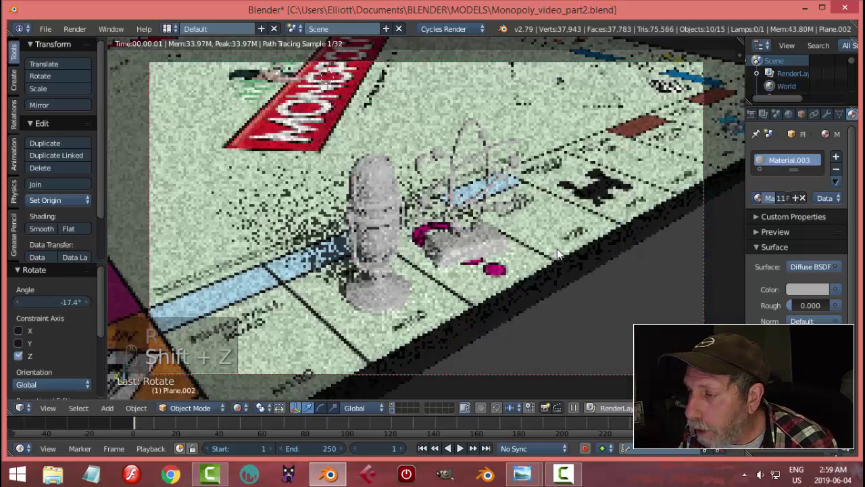